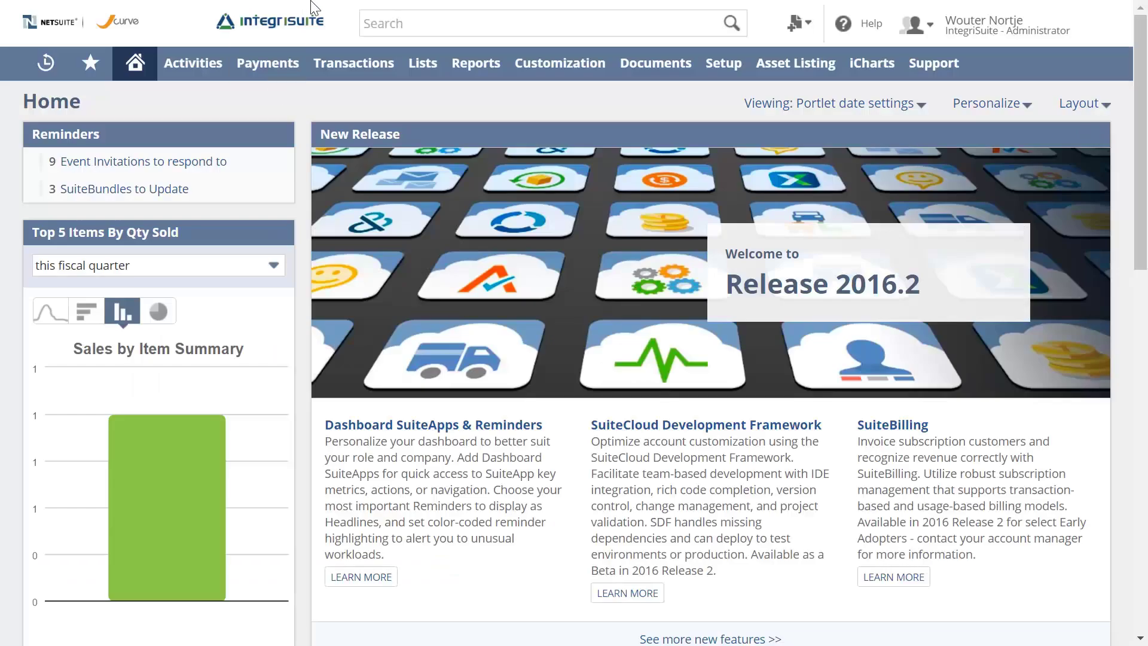
- Start a new purchase order with Inventory Vendor as the vendor
{"action": "mouse_move", "coordinate": [349, 71]}
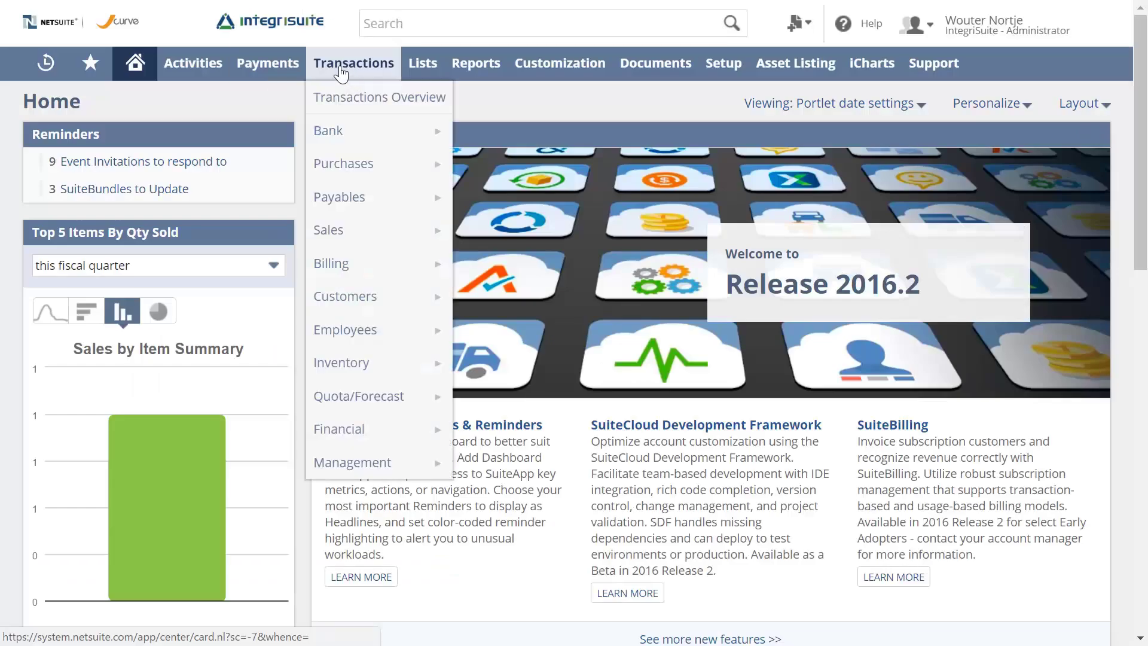
{"action": "mouse_move", "coordinate": [376, 162]}
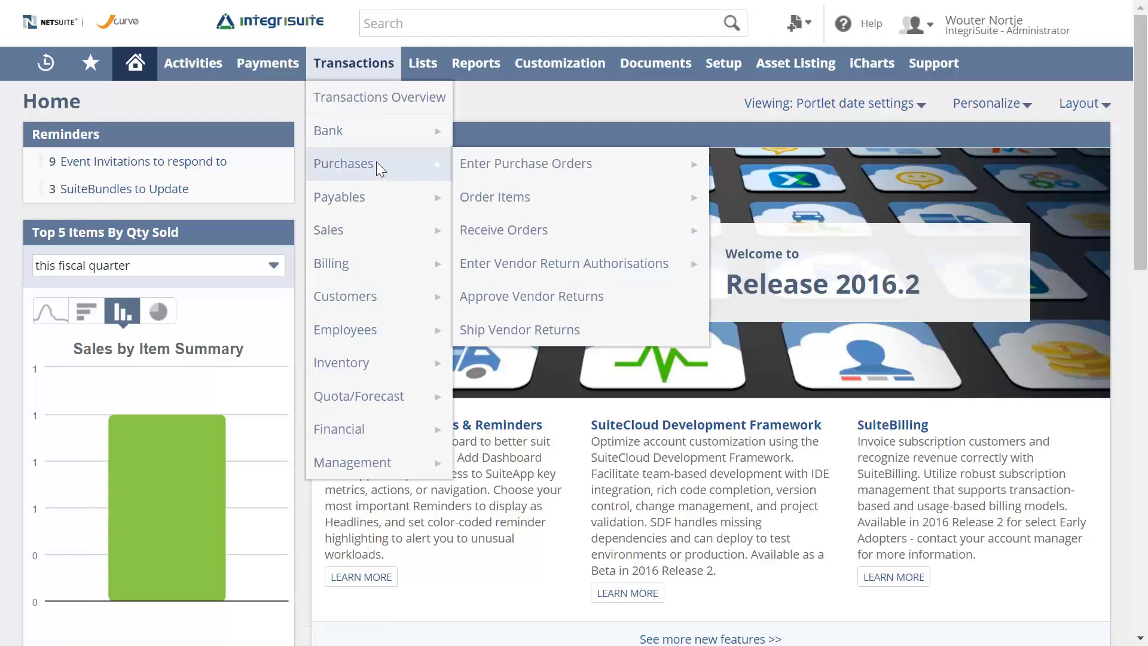
{"action": "left_click", "coordinate": [511, 171]}
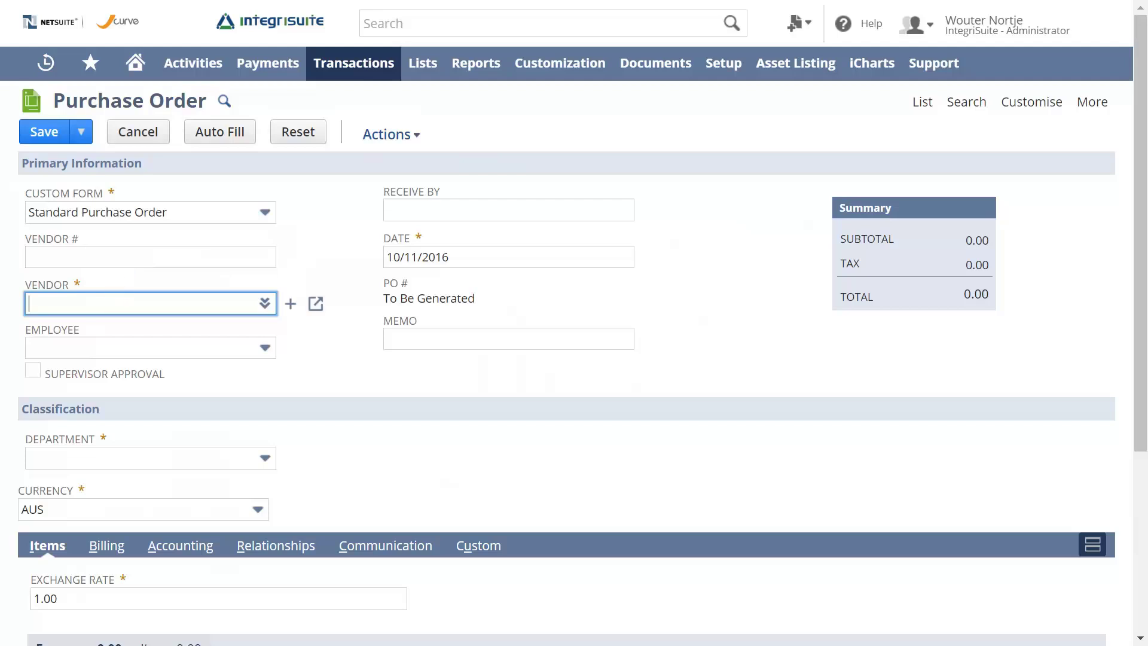
{"action": "type", "text": "inv"}
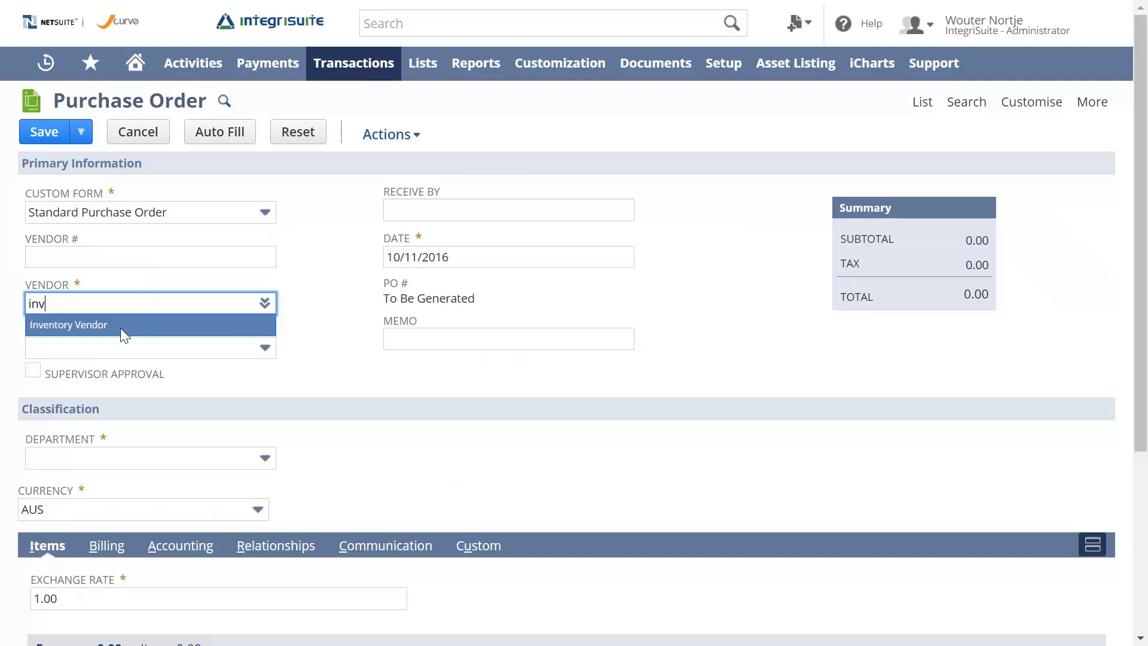
{"action": "left_click", "coordinate": [120, 328]}
{"action": "key", "text": "Tab"}
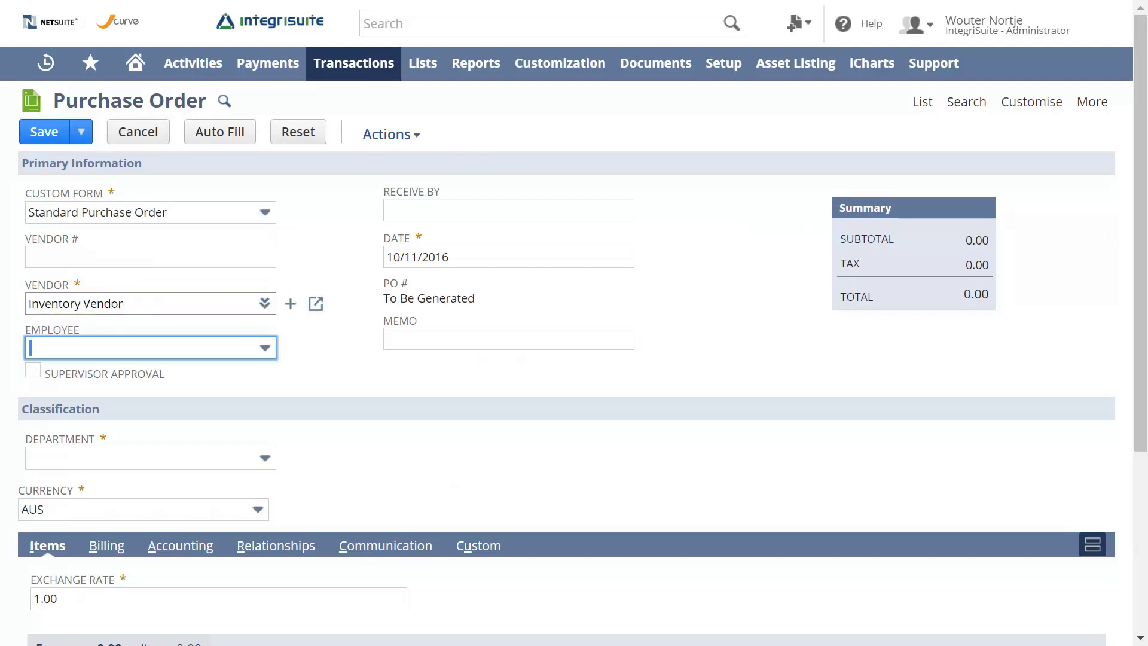
- Enter Vendor # 'Inventory items' and memo 'Test Landed cost'
{"action": "left_click", "coordinate": [149, 256]}
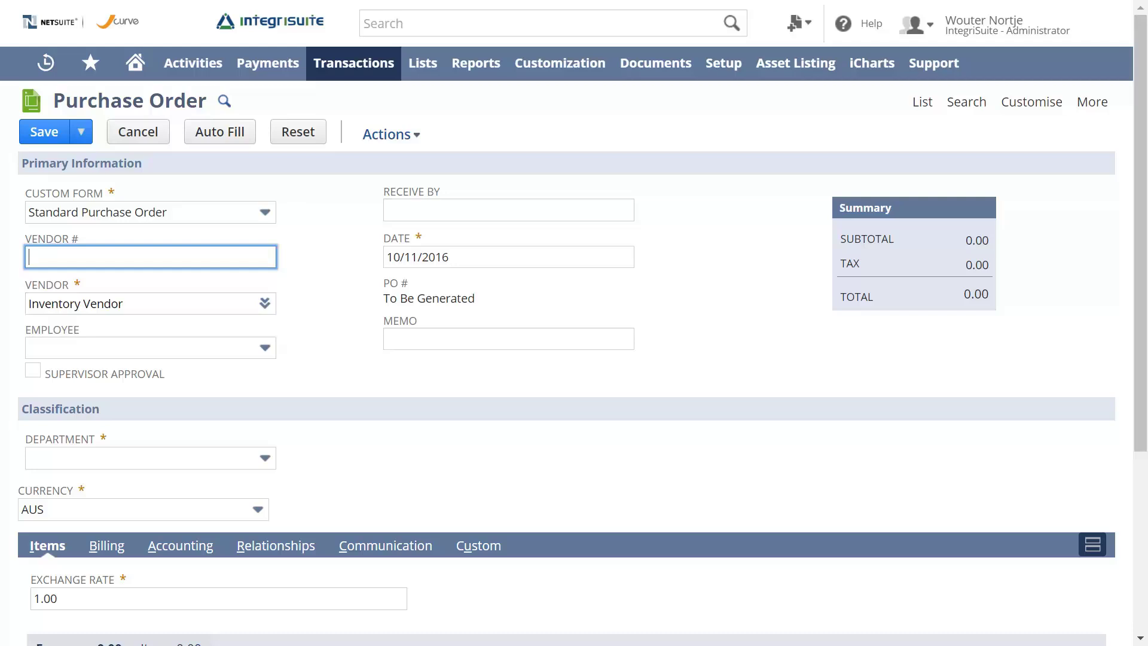
{"action": "type", "text": "Lan"}
{"action": "key", "text": "BackSpace"}
{"action": "key", "text": "BackSpace"}
{"action": "key", "text": "BackSpace"}
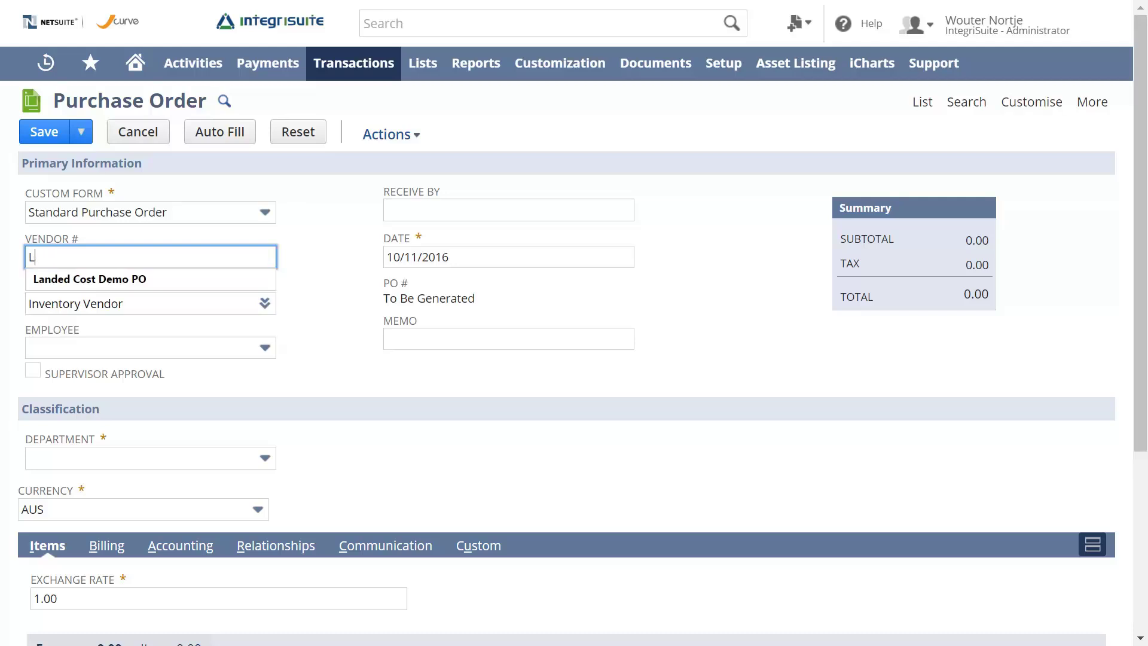
{"action": "type", "text": "Inventory"}
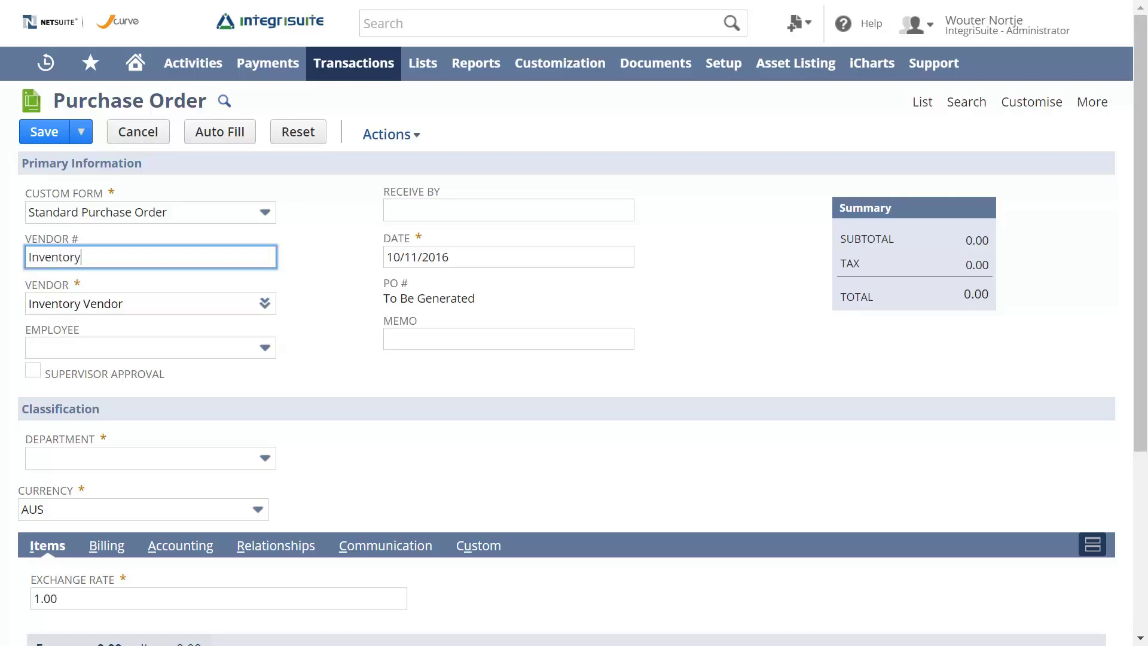
{"action": "type", "text": " items"}
{"action": "key", "text": "Tab"}
{"action": "key", "text": "Tab"}
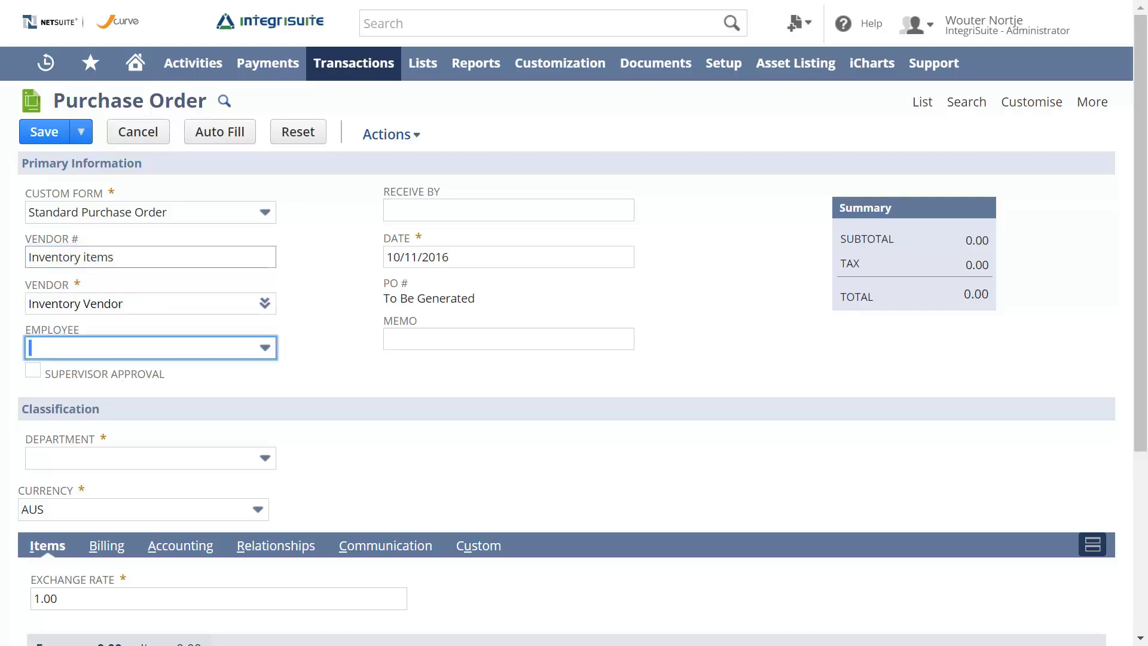
{"action": "left_click", "coordinate": [454, 339]}
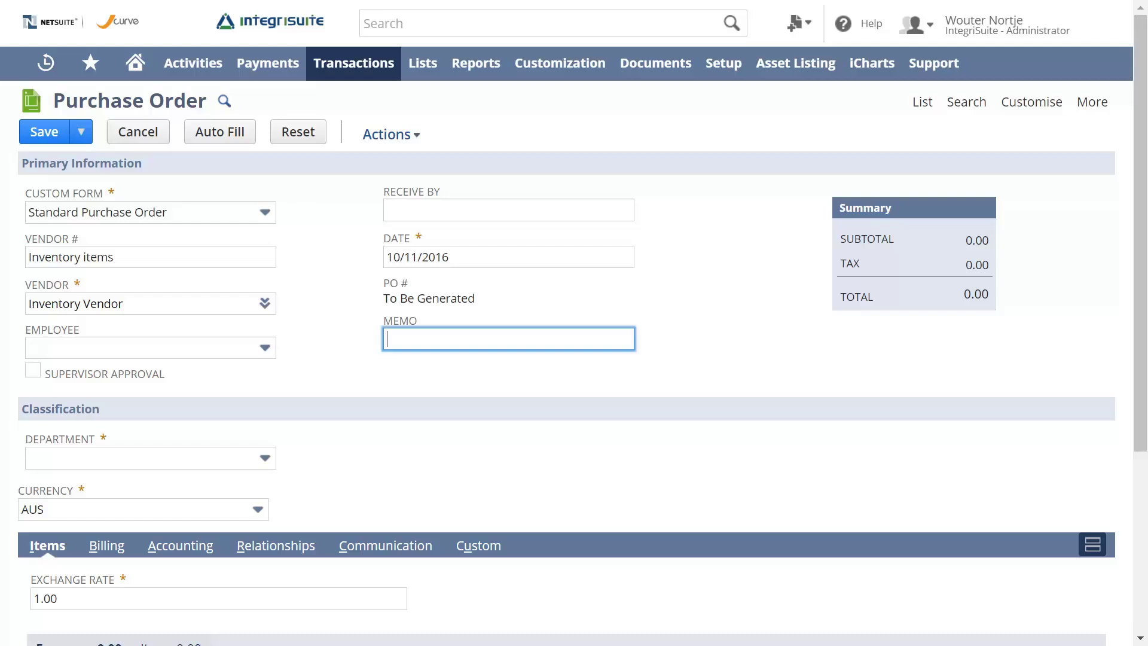
{"action": "type", "text": "Test "}
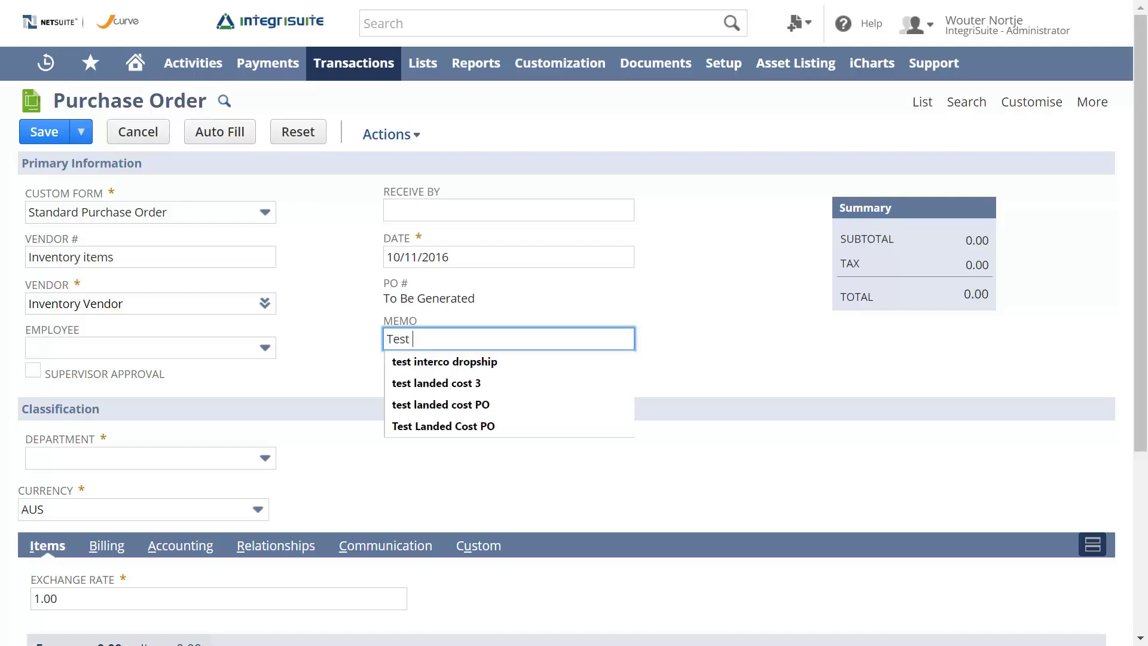
{"action": "type", "text": "Lanade cost"}
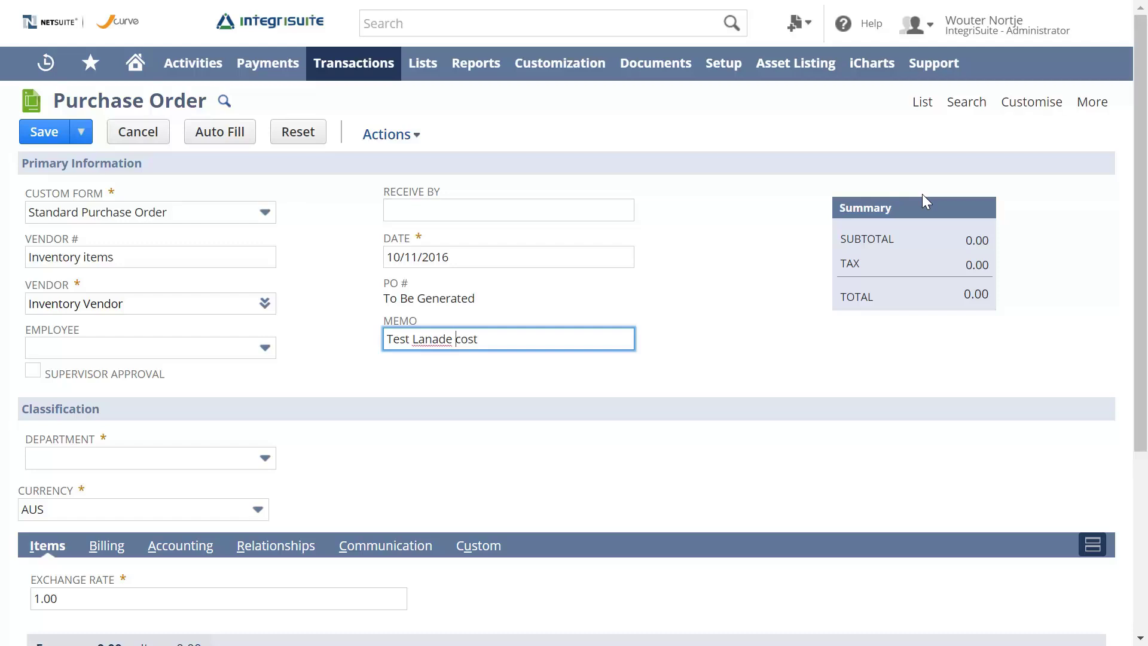
{"action": "key", "text": "BackSpace"}
{"action": "type", "text": "d"}
{"action": "scroll", "coordinate": [134, 359], "scroll_direction": "down", "scroll_amount": 3}
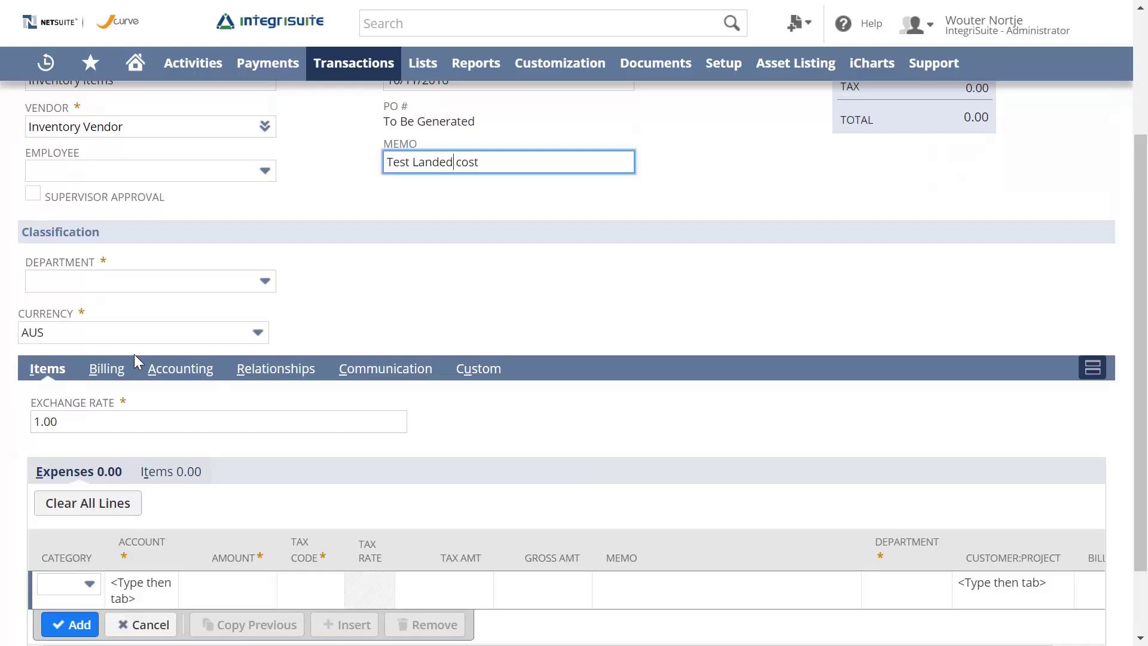
- Set the purchase order's department to Demo
{"action": "left_click", "coordinate": [79, 279]}
{"action": "left_click", "coordinate": [92, 404]}
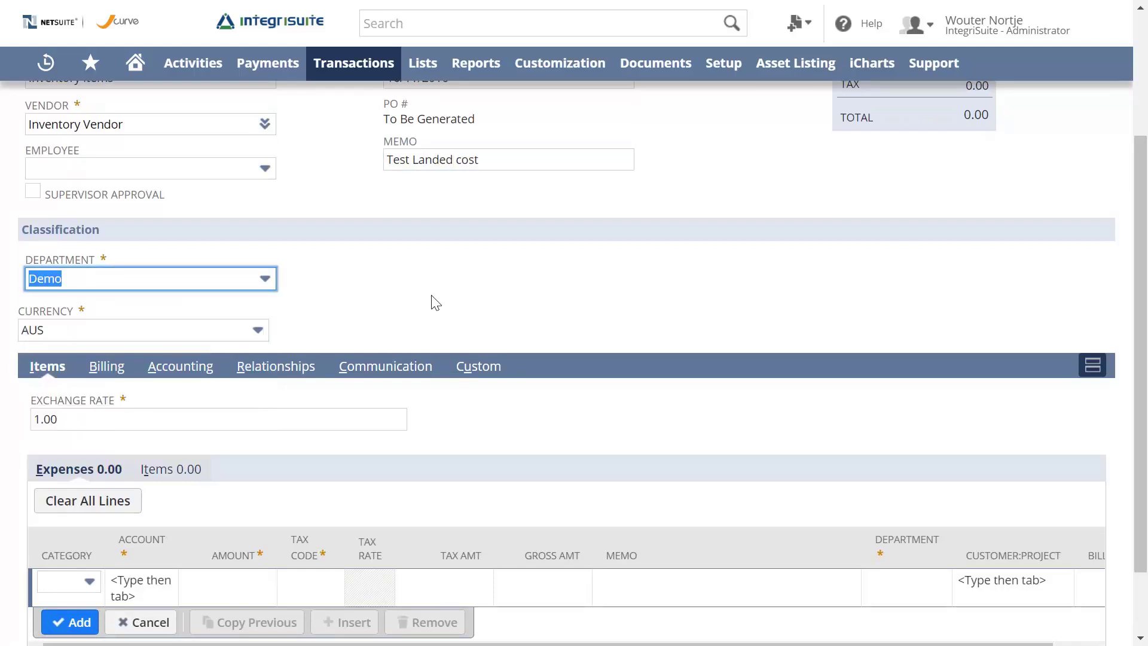
{"action": "scroll", "coordinate": [439, 299], "scroll_direction": "down", "scroll_amount": 2}
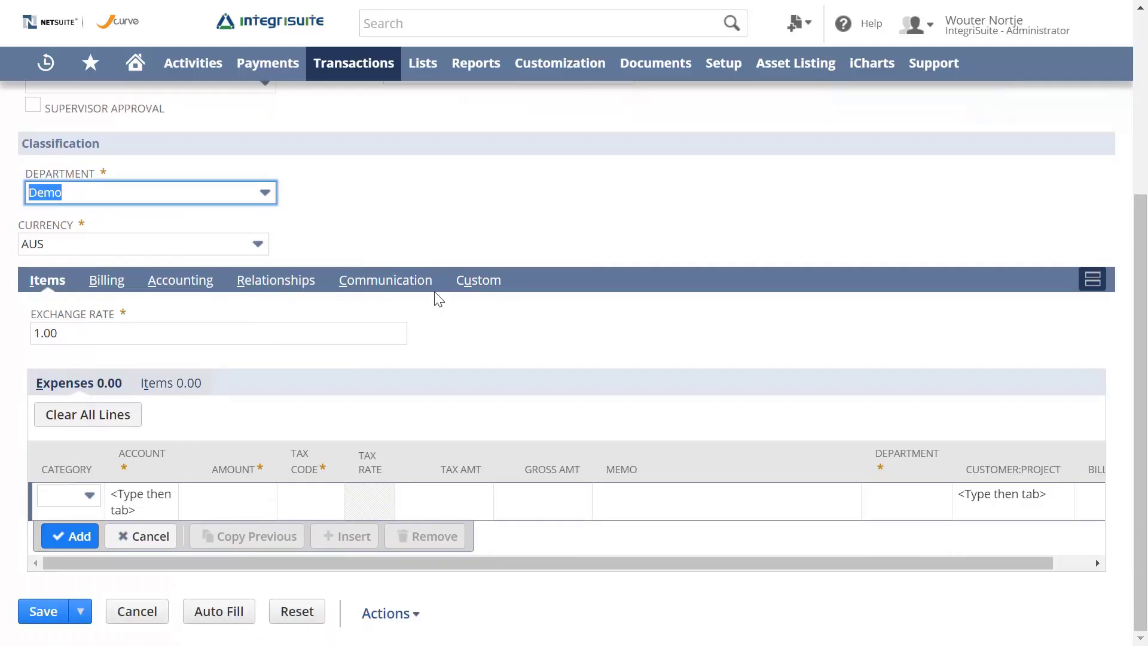
- Add an item line of 100 × Item 001 at 100.00
{"action": "left_click", "coordinate": [182, 387]}
{"action": "left_click", "coordinate": [71, 504]}
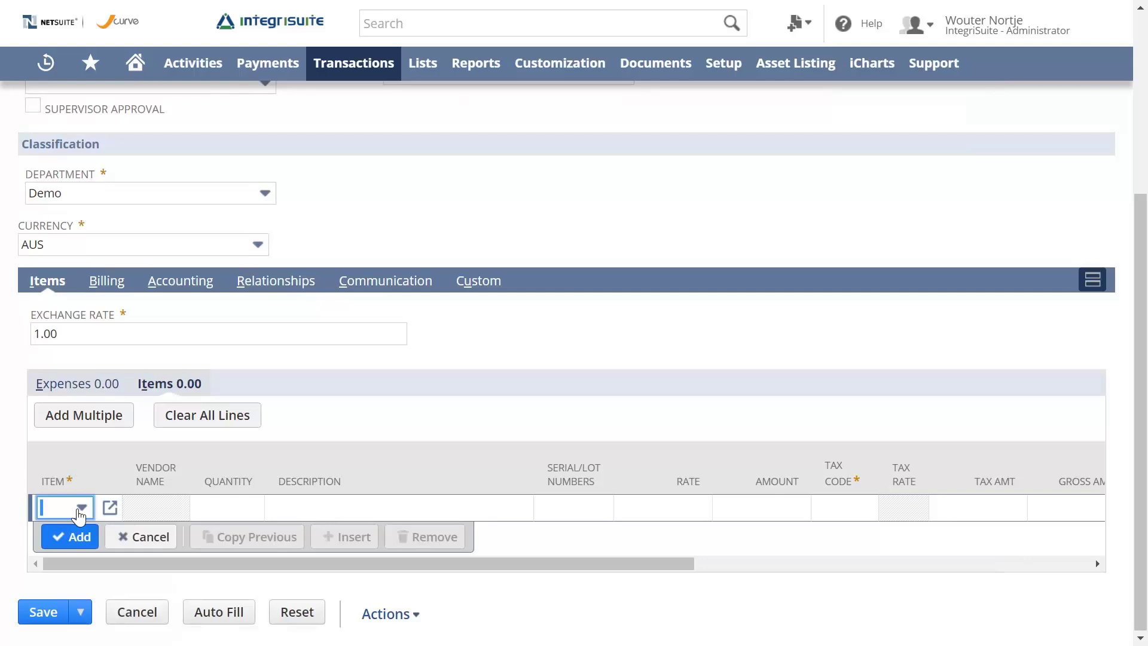
{"action": "left_click", "coordinate": [81, 508]}
{"action": "left_click", "coordinate": [135, 385]}
{"action": "key", "text": "Tab"}
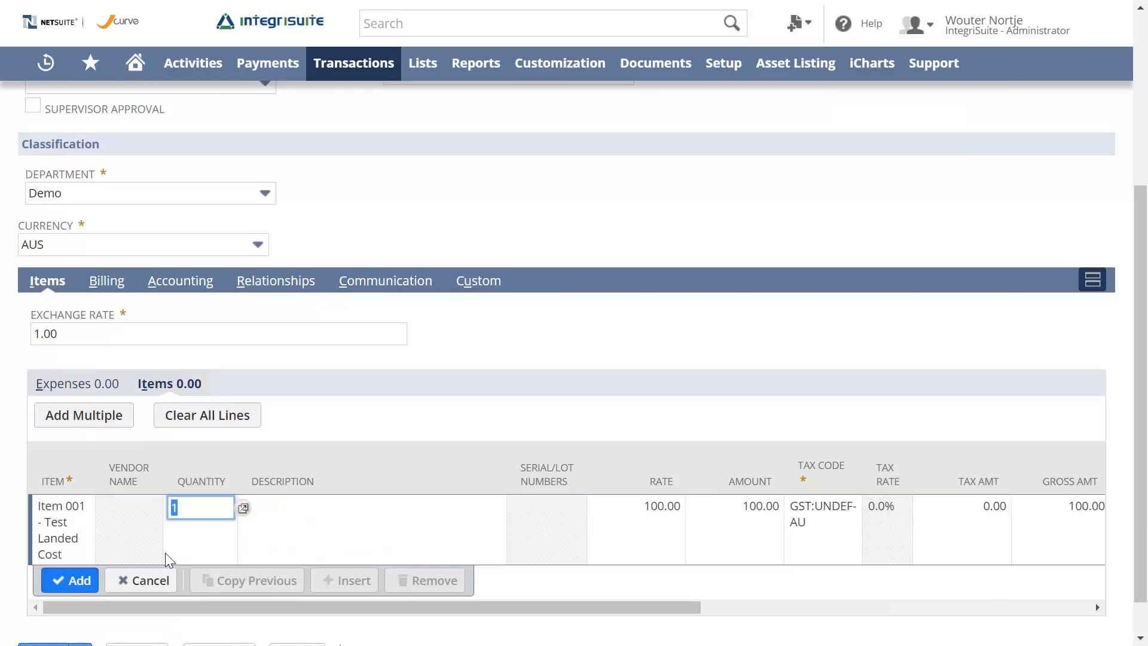
{"action": "type", "text": "100"}
{"action": "key", "text": "Tab"}
{"action": "key", "text": "Tab"}
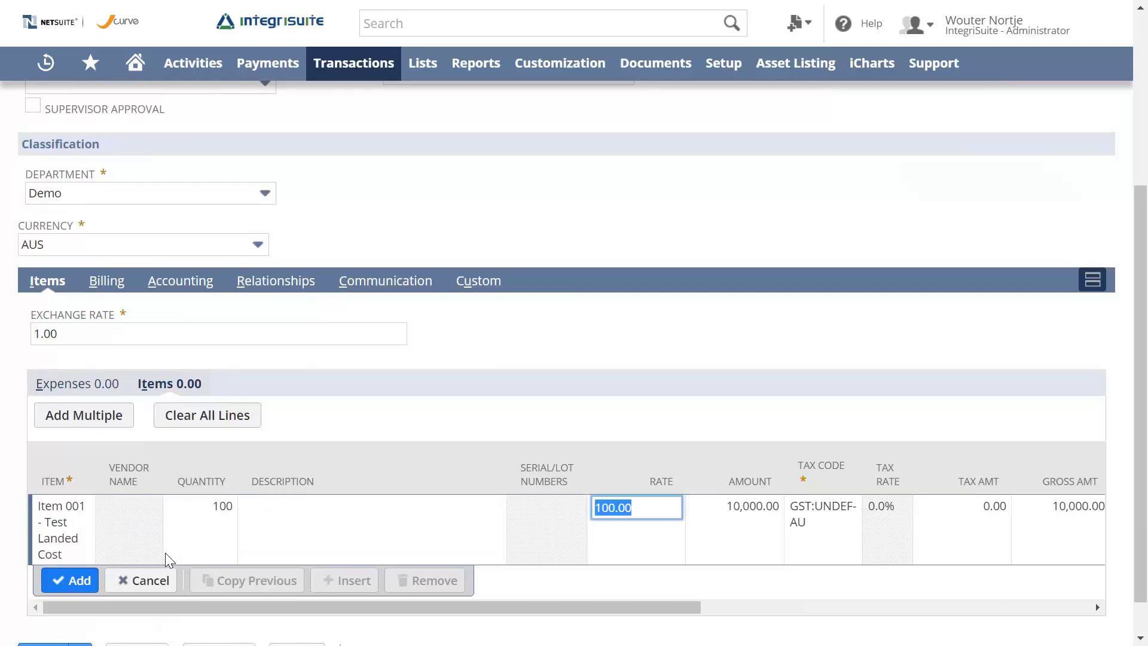
{"action": "type", "text": "100"}
{"action": "key", "text": "Tab"}
{"action": "key", "text": "Tab"}
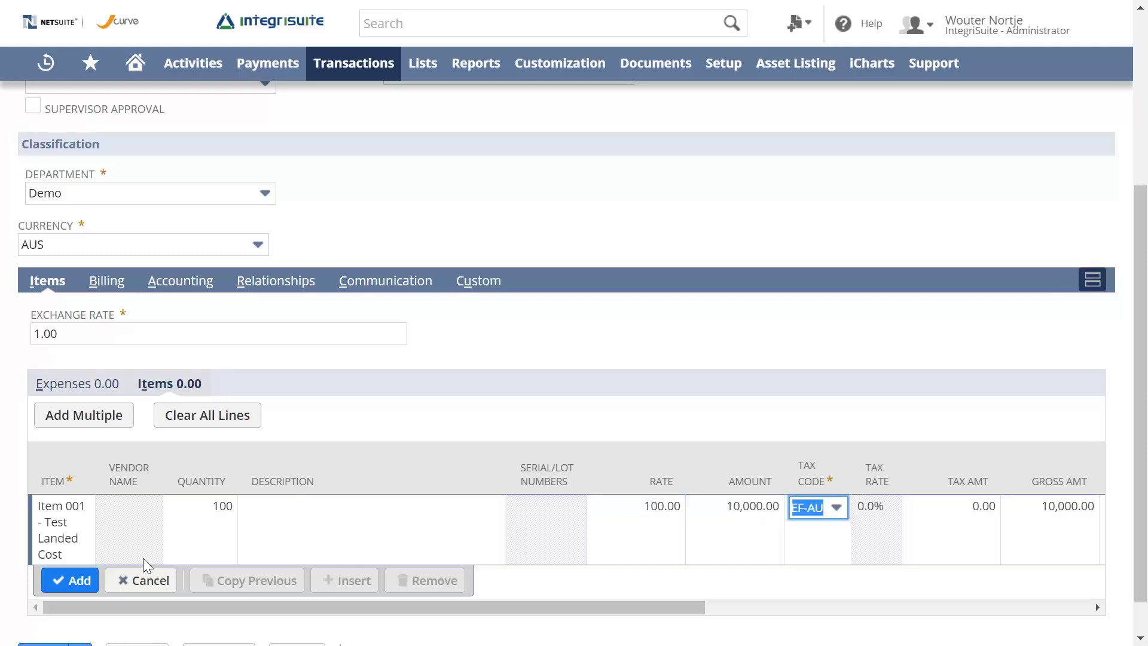
{"action": "left_click", "coordinate": [71, 581]}
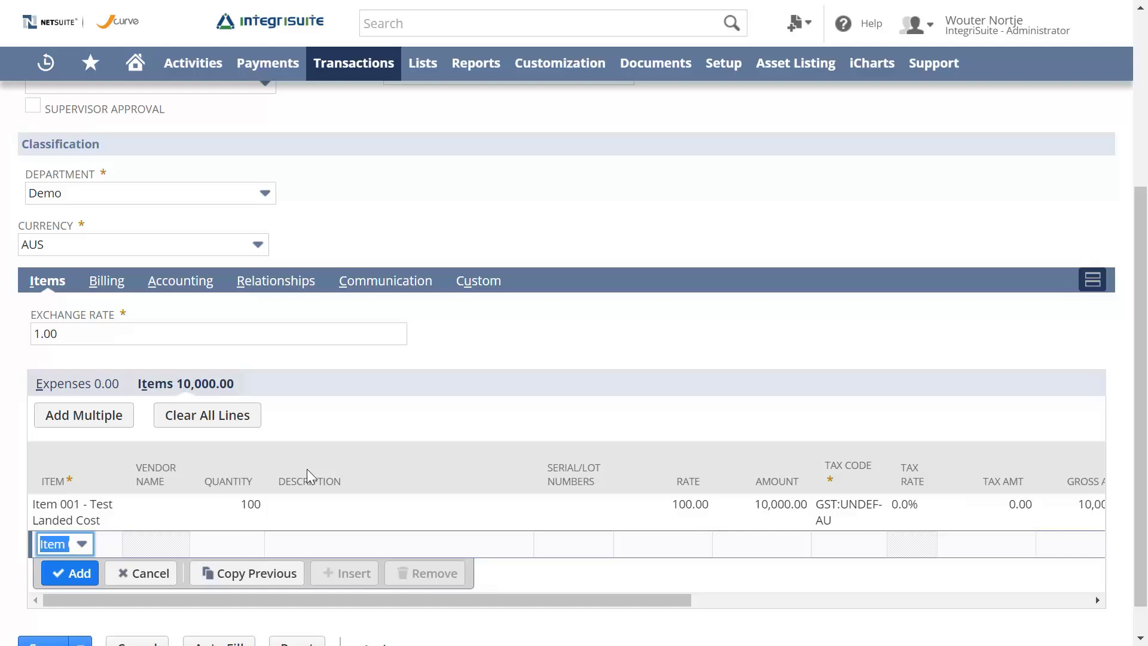
- Add a second line of 1,000 × Item 002 at 15.00
{"action": "left_click", "coordinate": [90, 547]}
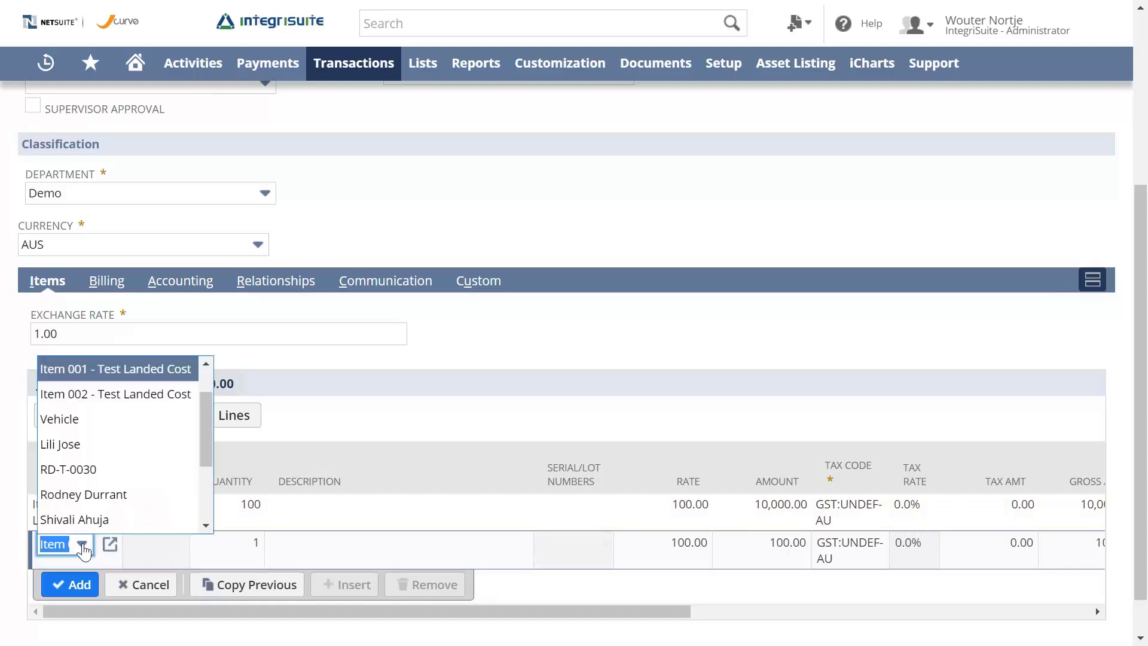
{"action": "left_click", "coordinate": [119, 394]}
{"action": "key", "text": "Tab"}
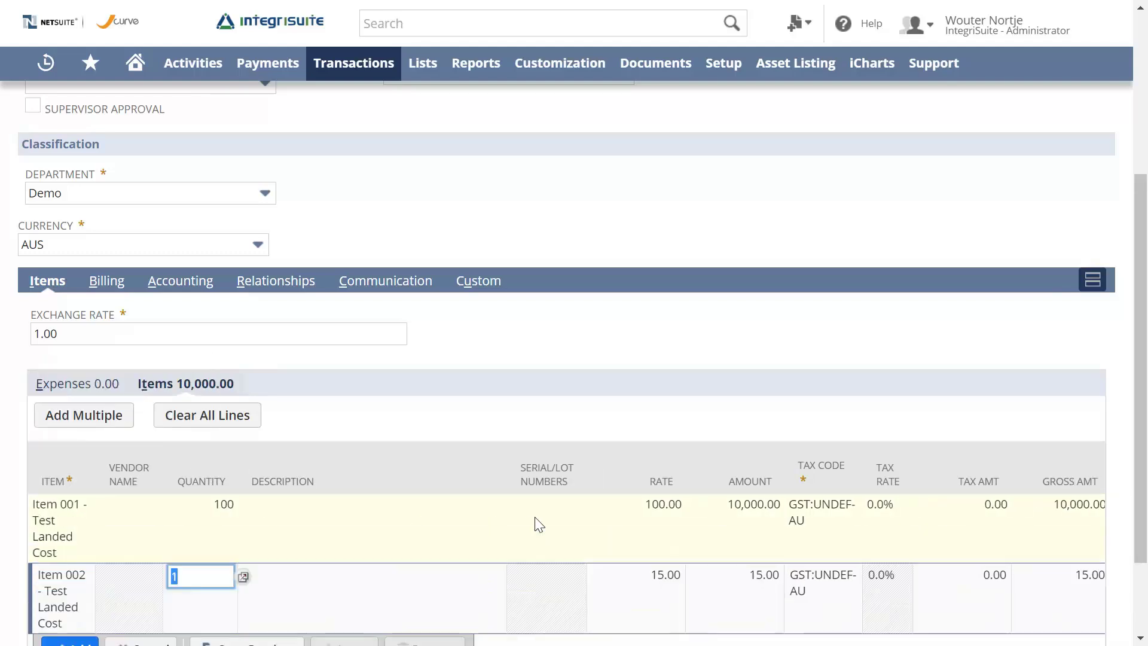
{"action": "type", "text": "1000"}
{"action": "key", "text": "Tab"}
{"action": "key", "text": "Tab"}
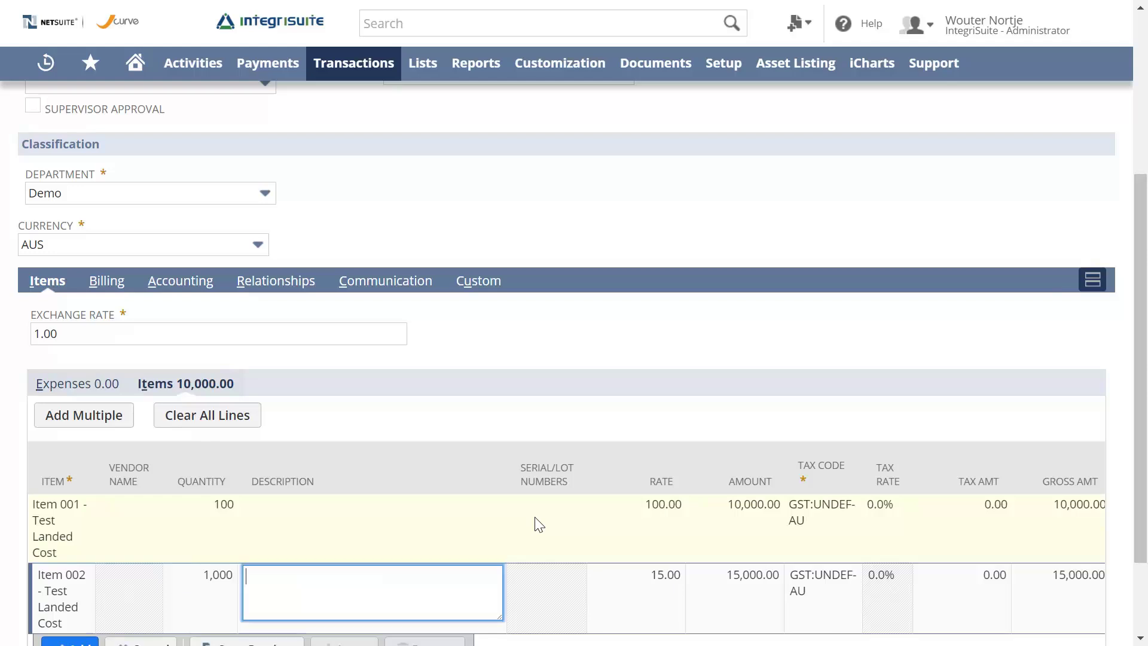
{"action": "key", "text": "Tab"}
{"action": "key", "text": "Tab"}
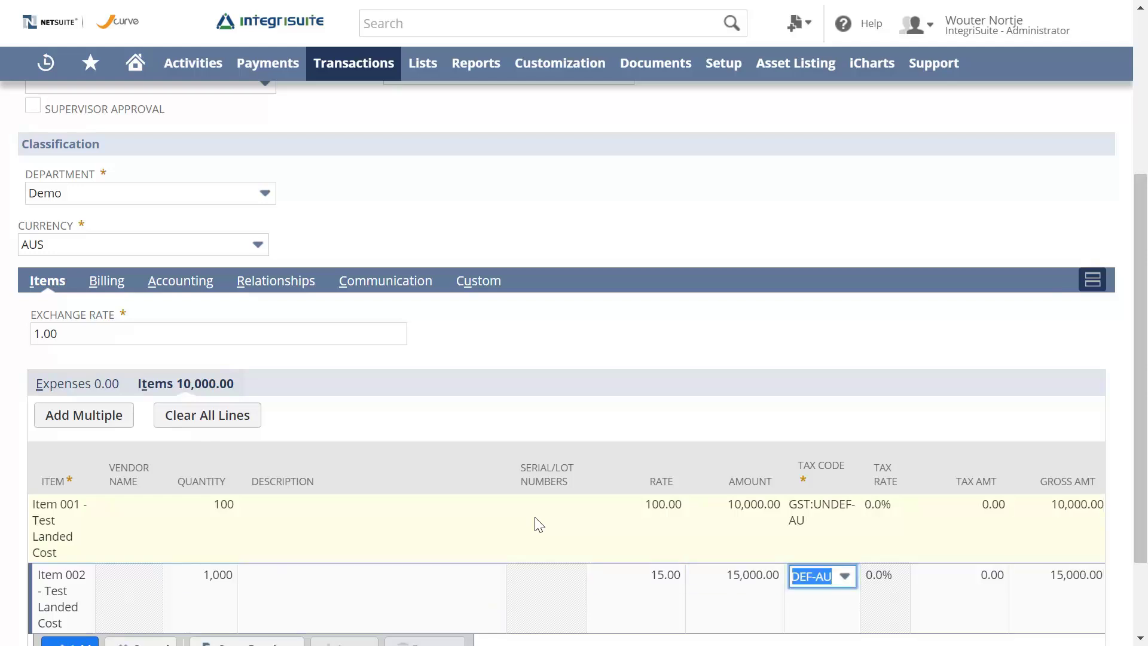
{"action": "scroll", "coordinate": [98, 547], "scroll_direction": "down", "scroll_amount": 2}
{"action": "left_click", "coordinate": [70, 536]}
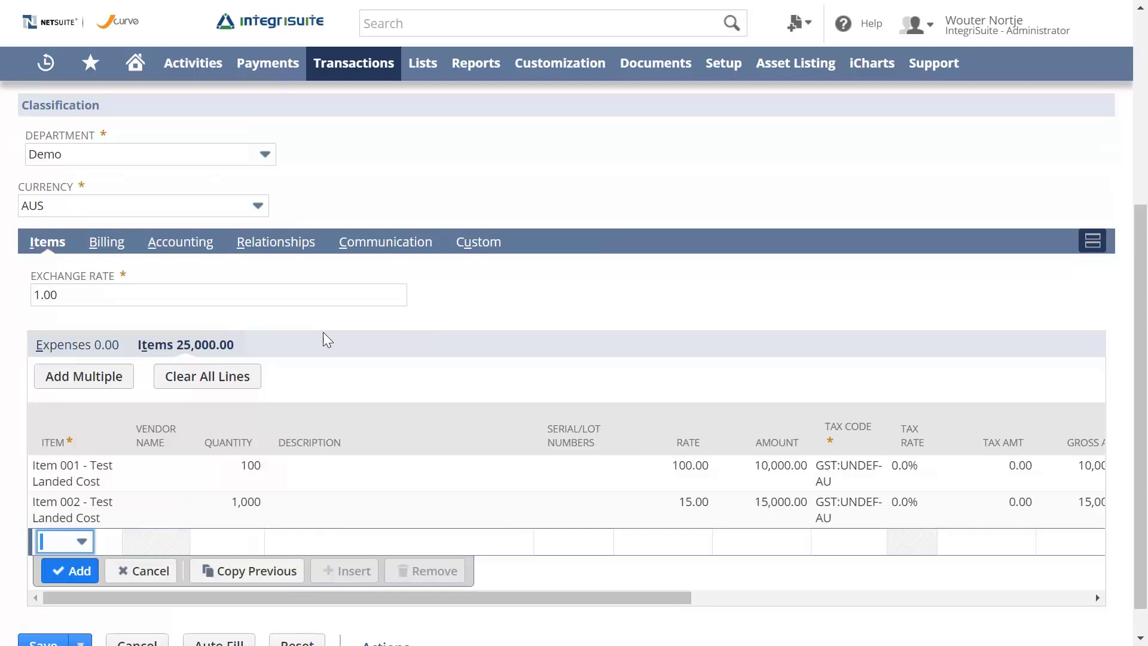
{"action": "scroll", "coordinate": [317, 386], "scroll_direction": "up", "scroll_amount": 5}
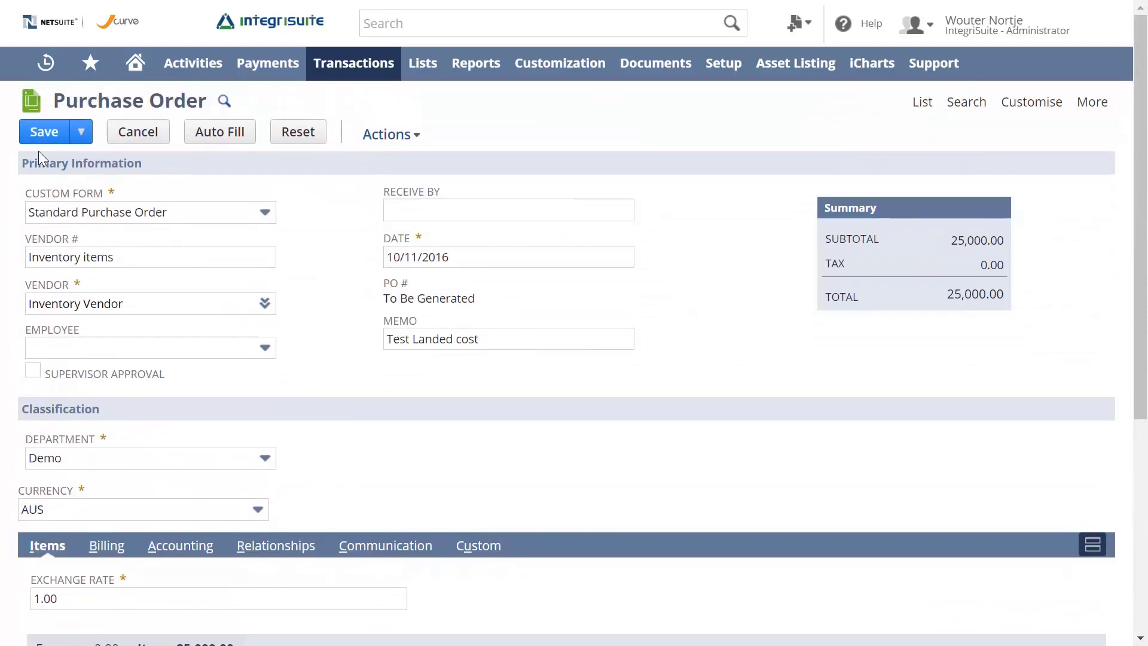
- Require supervisor approval, save the order as P1001, and start receiving it
{"action": "left_click", "coordinate": [33, 371]}
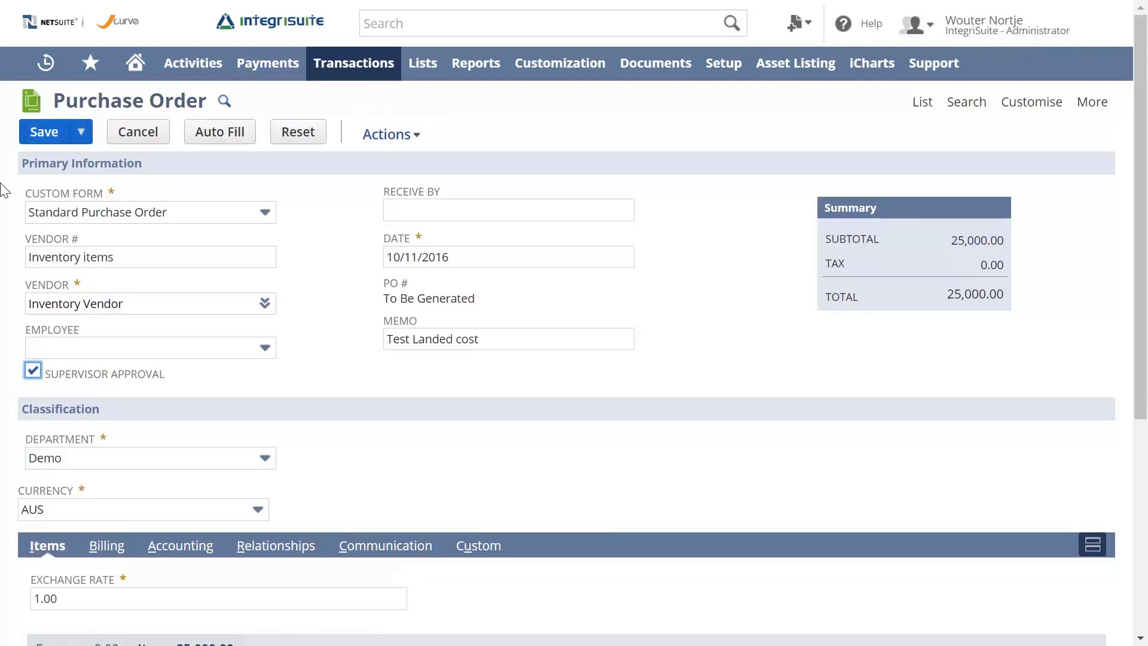
{"action": "left_click", "coordinate": [40, 133]}
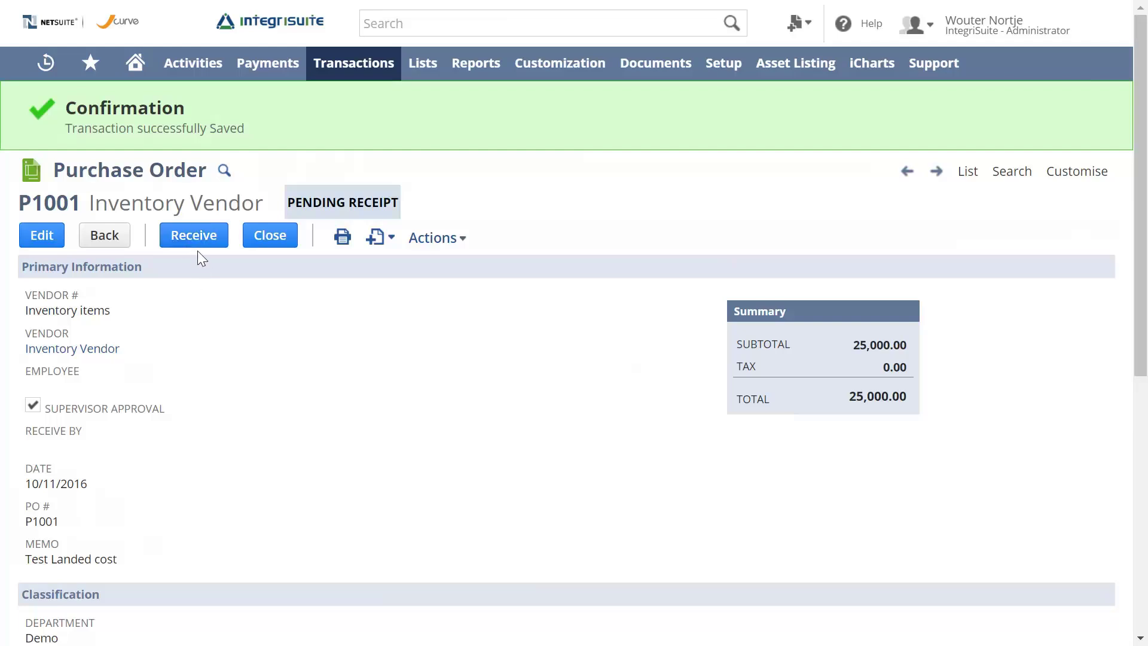
{"action": "left_click", "coordinate": [195, 244]}
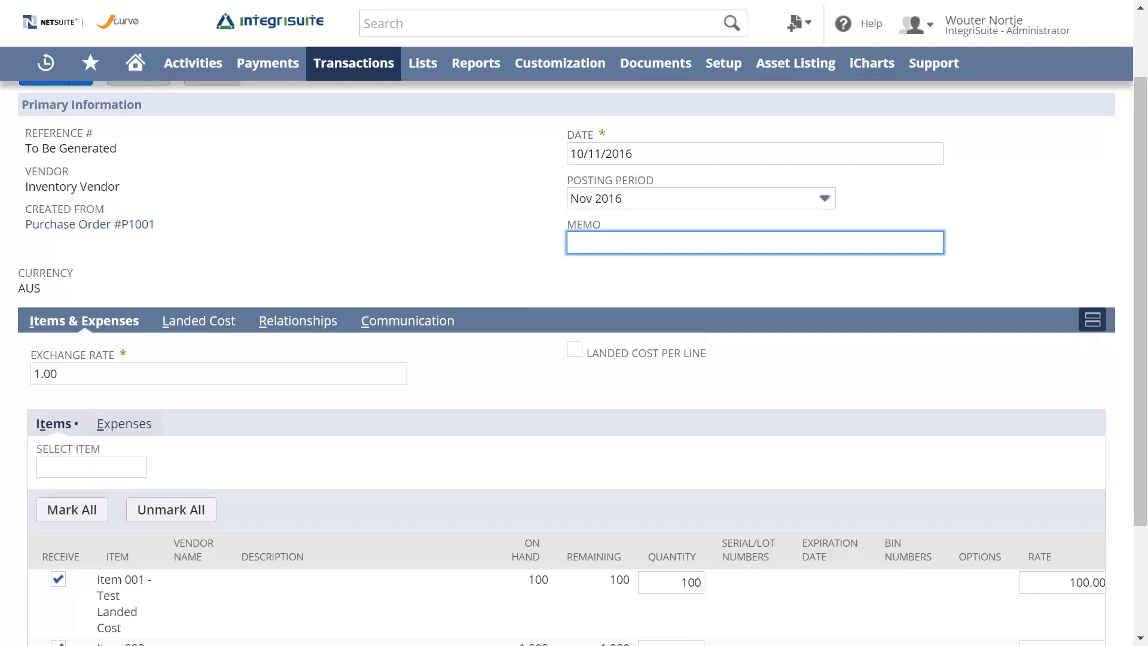
- Set the receipt memo to 'Receive Items Landed cost - test 2' and save it as IR1001
{"action": "type", "text": "Receive Items Landed cost"}
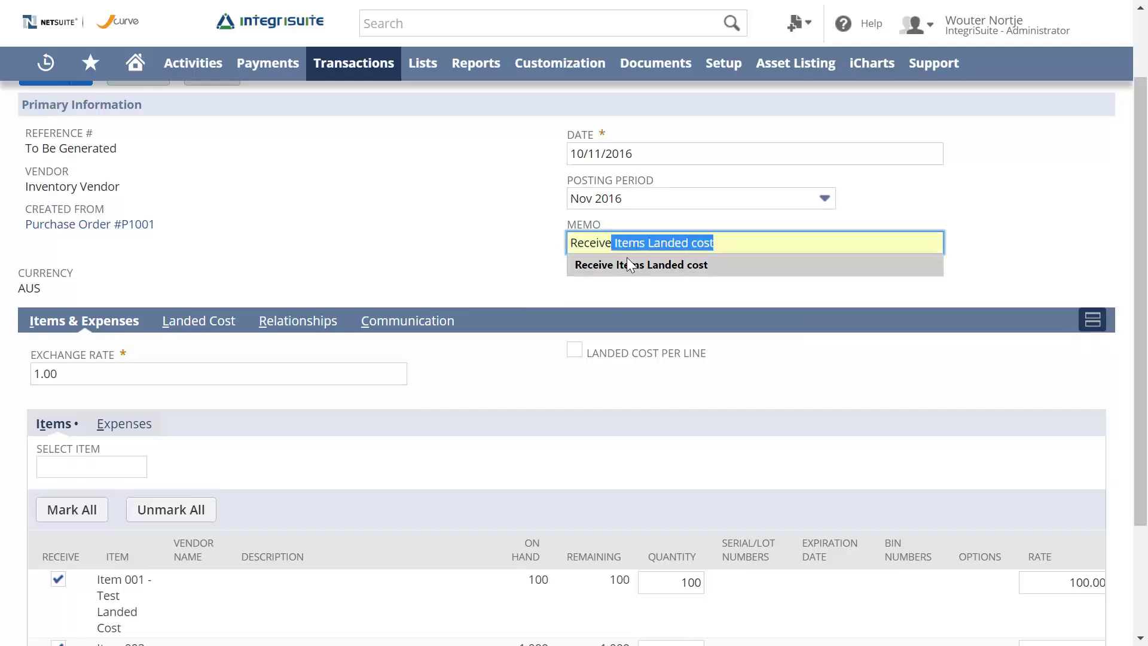
{"action": "left_click", "coordinate": [627, 261]}
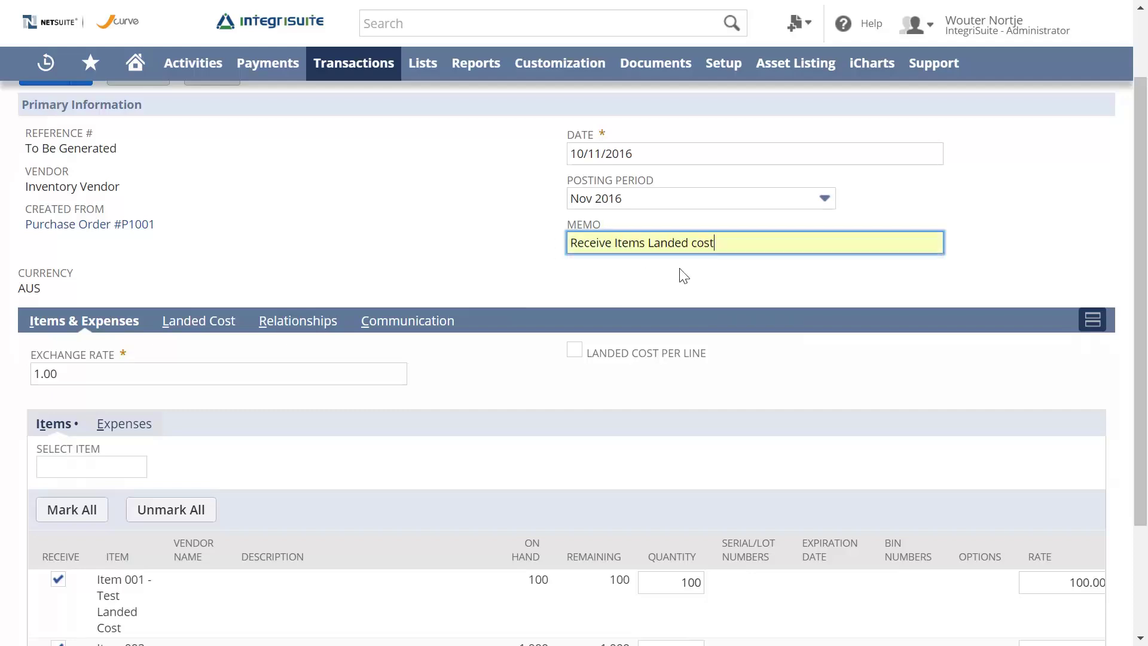
{"action": "type", "text": "- test 2"}
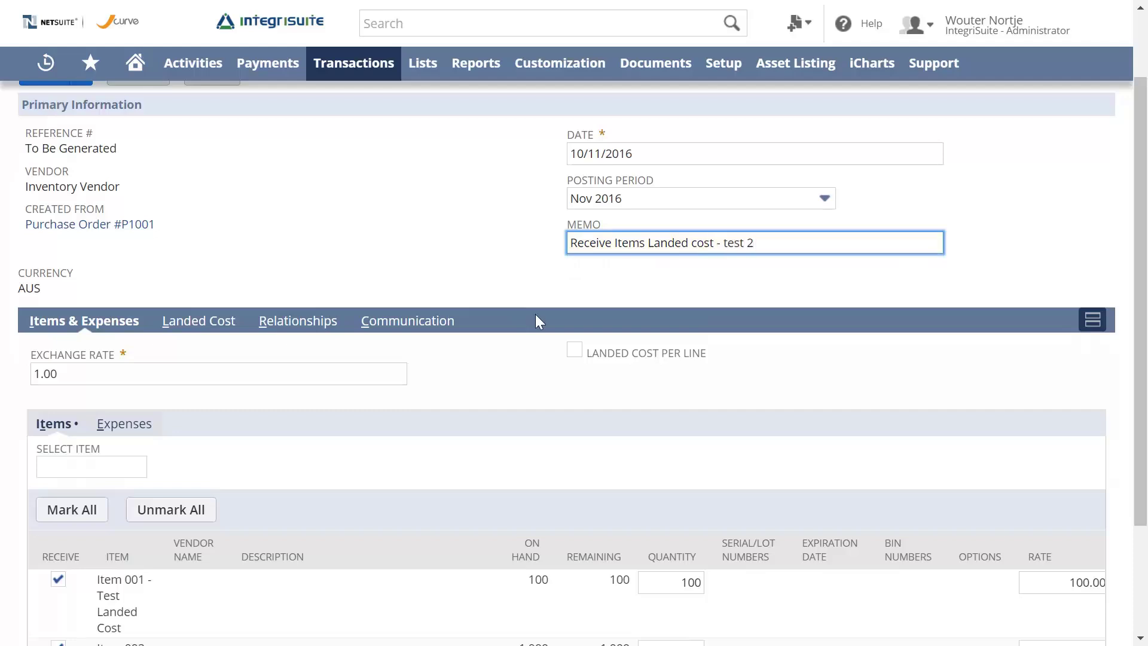
{"action": "scroll", "coordinate": [398, 356], "scroll_direction": "down", "scroll_amount": 3}
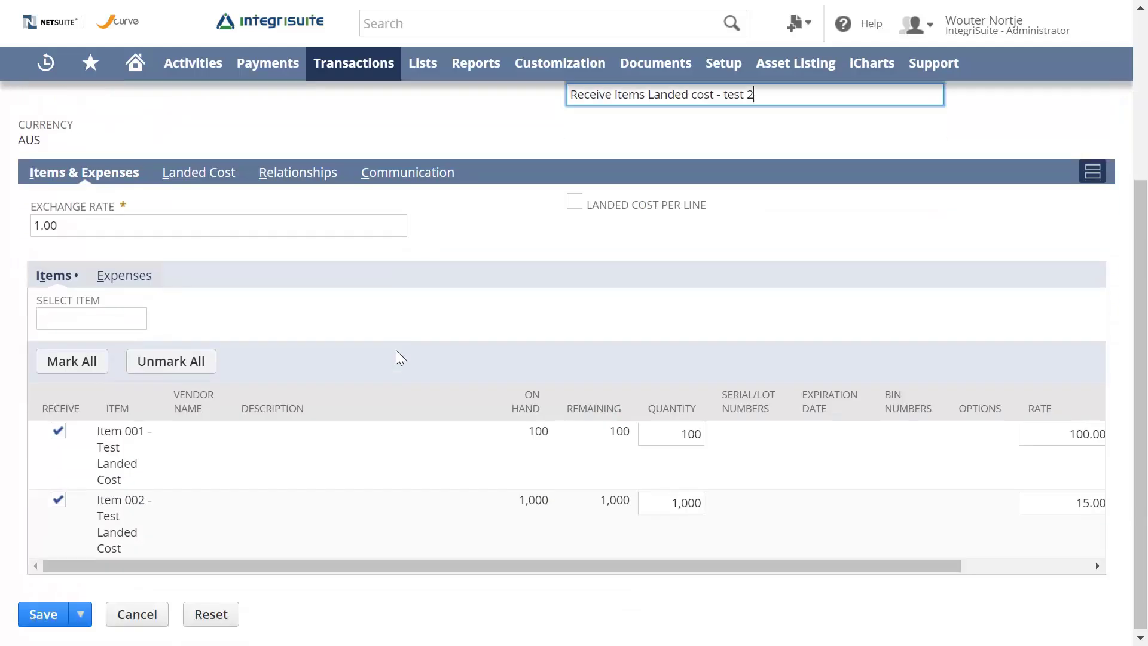
{"action": "scroll", "coordinate": [786, 455], "scroll_direction": "up", "scroll_amount": 5}
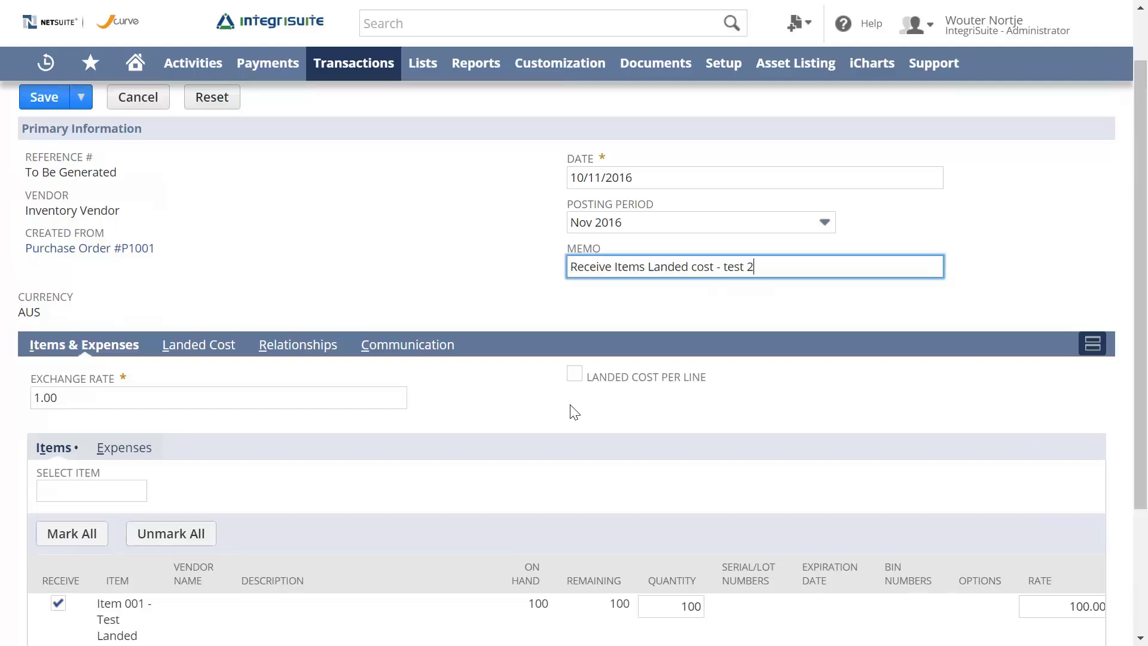
{"action": "left_click", "coordinate": [41, 164]}
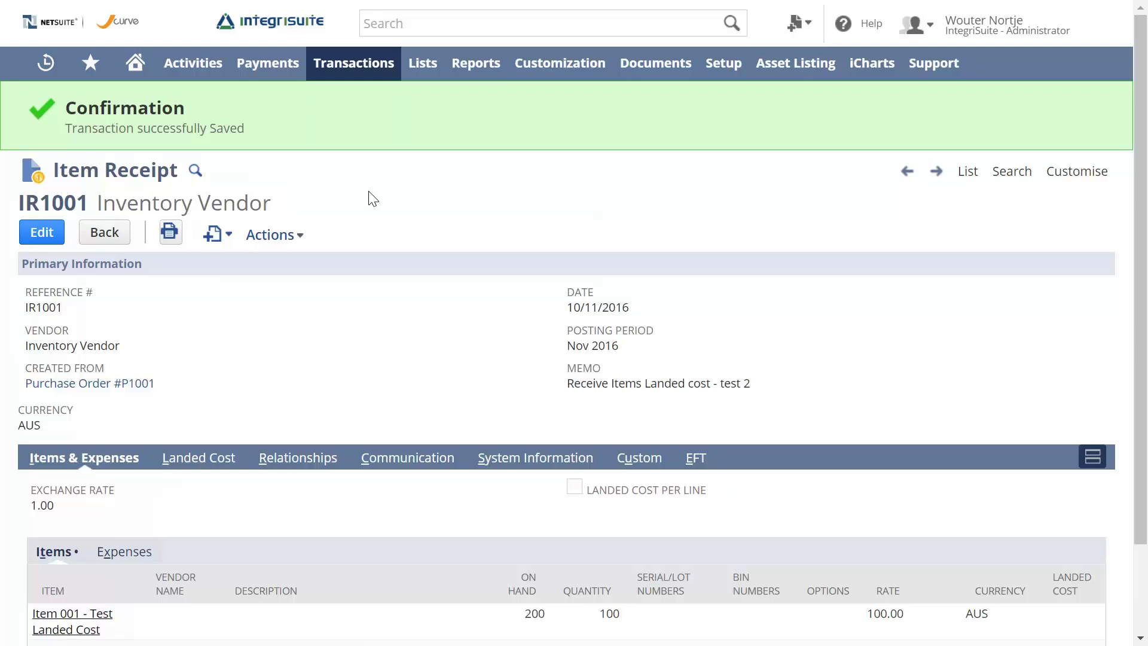
- Open a new vendor bill form from Payables > Enter Bills
{"action": "mouse_move", "coordinate": [333, 64]}
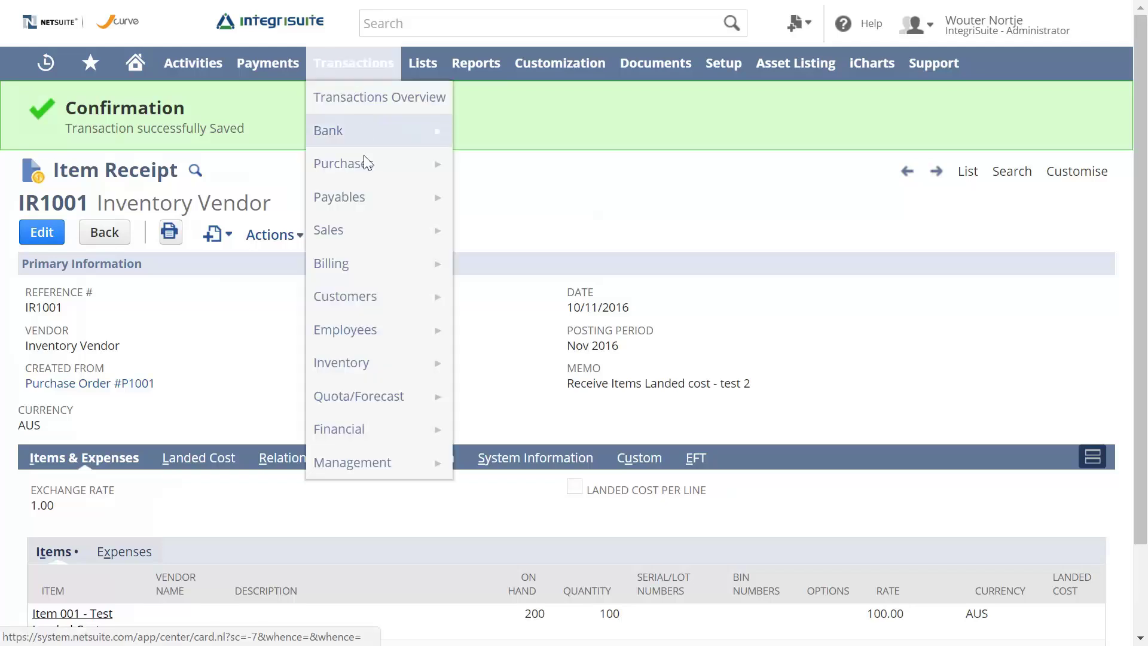
{"action": "mouse_move", "coordinate": [360, 196]}
{"action": "right_click", "coordinate": [499, 230]}
{"action": "left_click", "coordinate": [518, 244]}
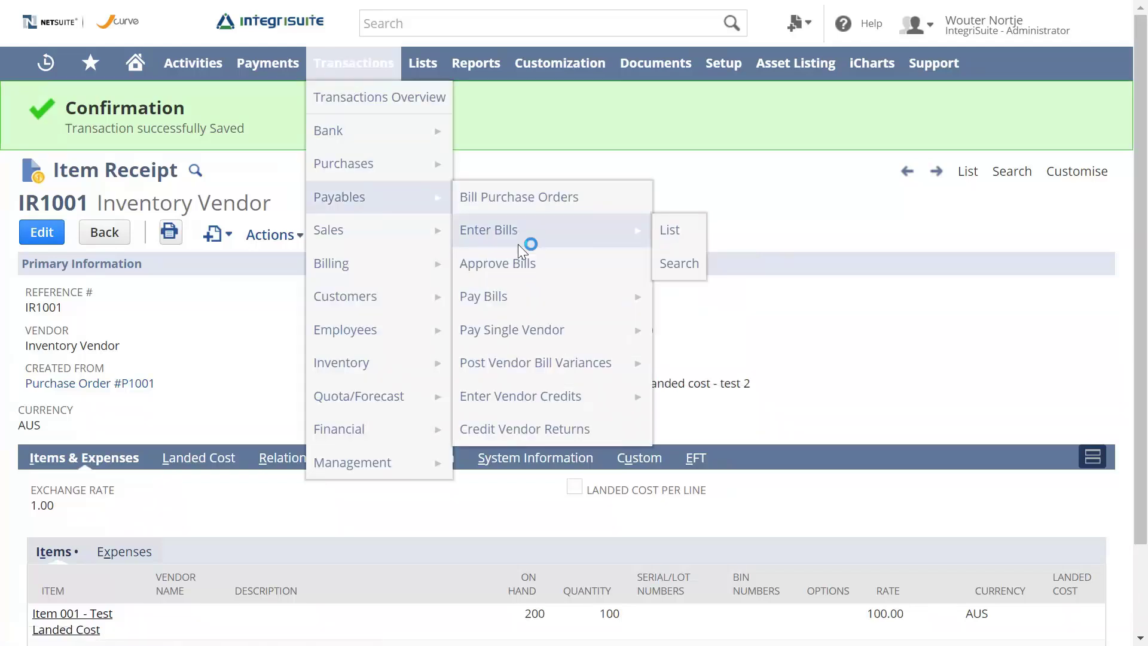
{"action": "key", "text": "alt+Tab"}
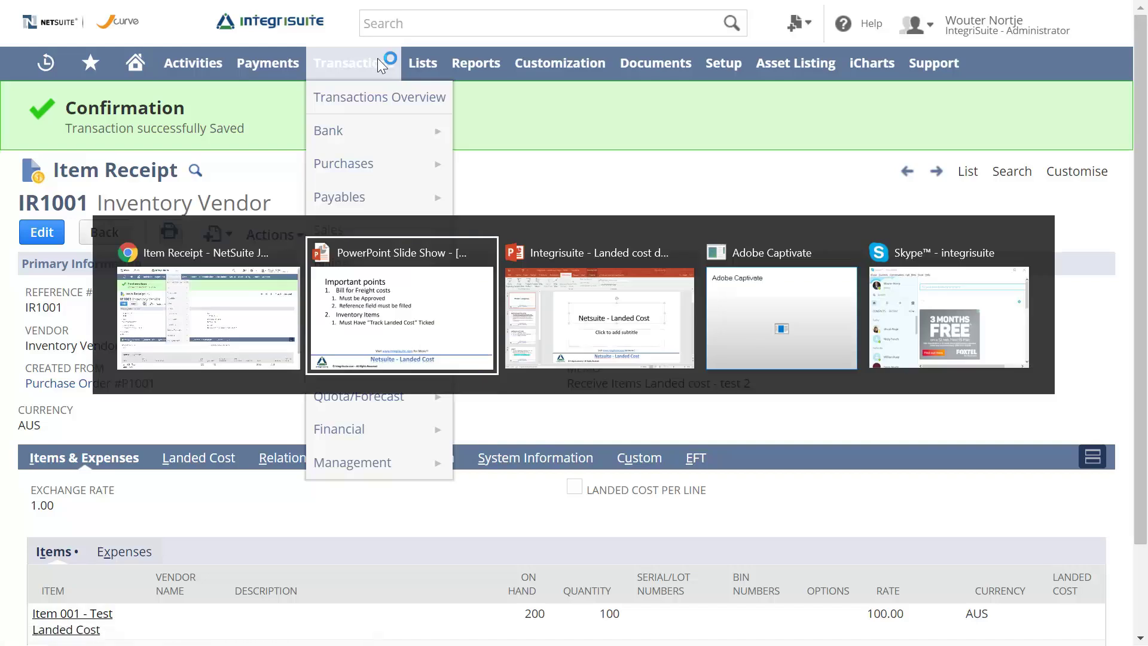
{"action": "mouse_move", "coordinate": [360, 151]}
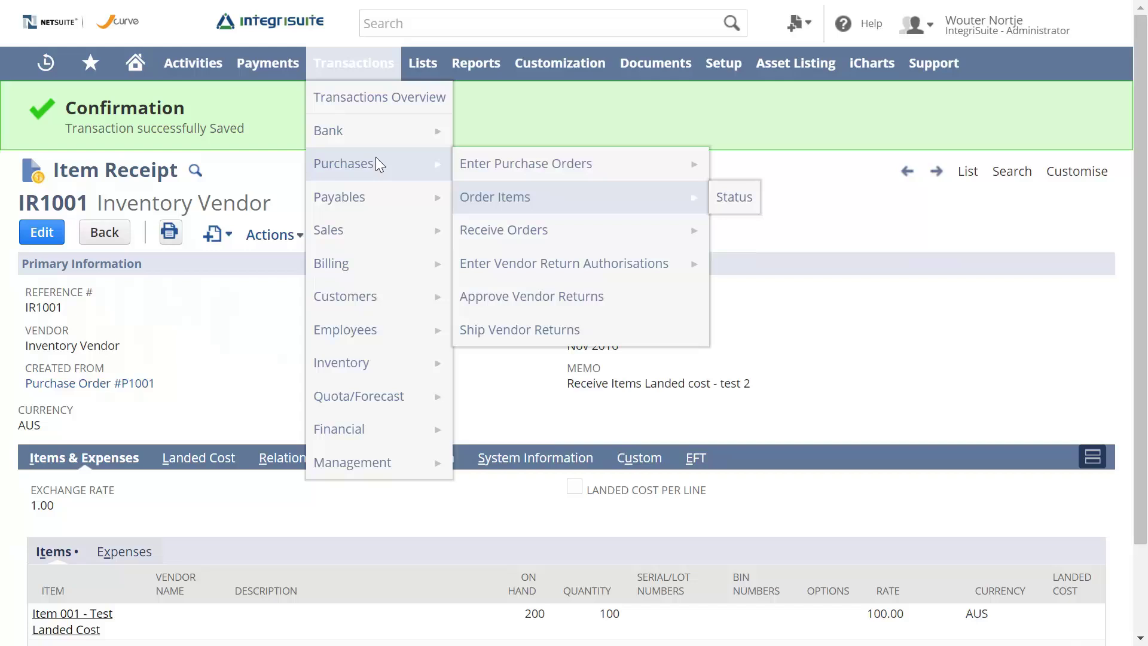
{"action": "mouse_move", "coordinate": [369, 201]}
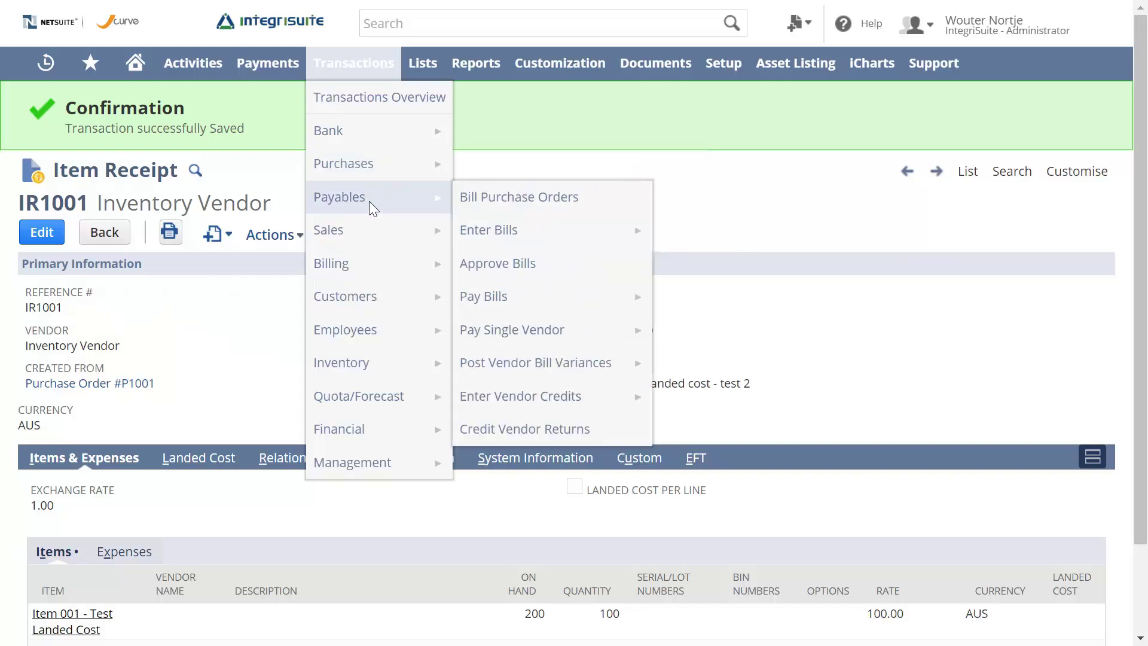
{"action": "left_click", "coordinate": [482, 235]}
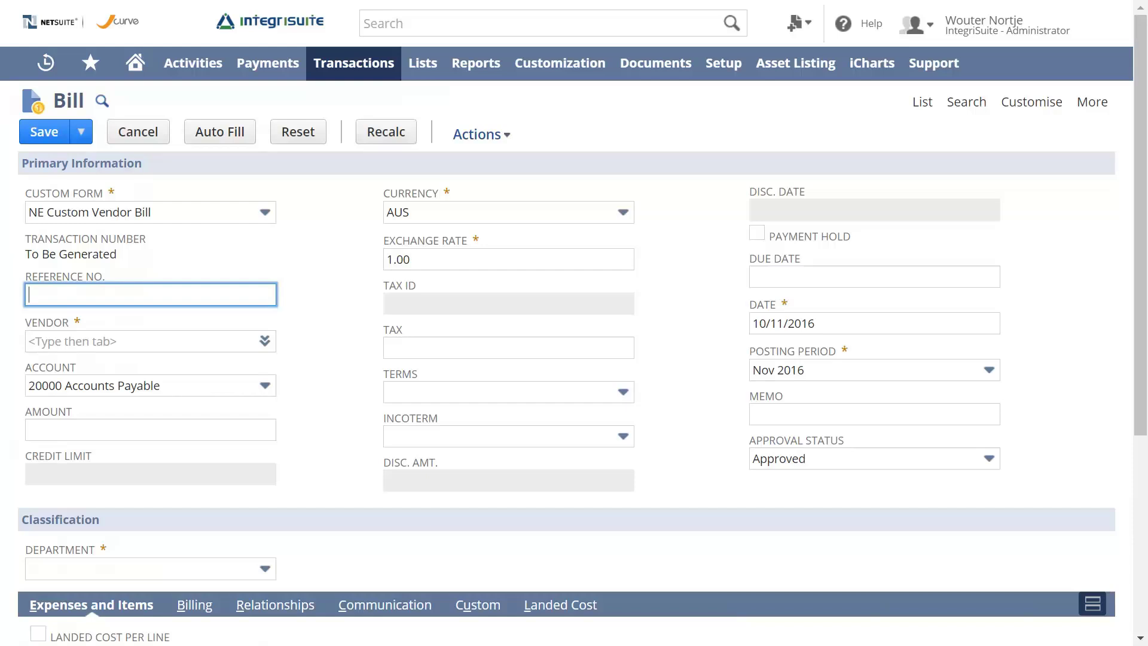
- Enter reference number 'Freight for Landed cost test 2' and choose Freight Vendor
{"action": "type", "text": "Freight "}
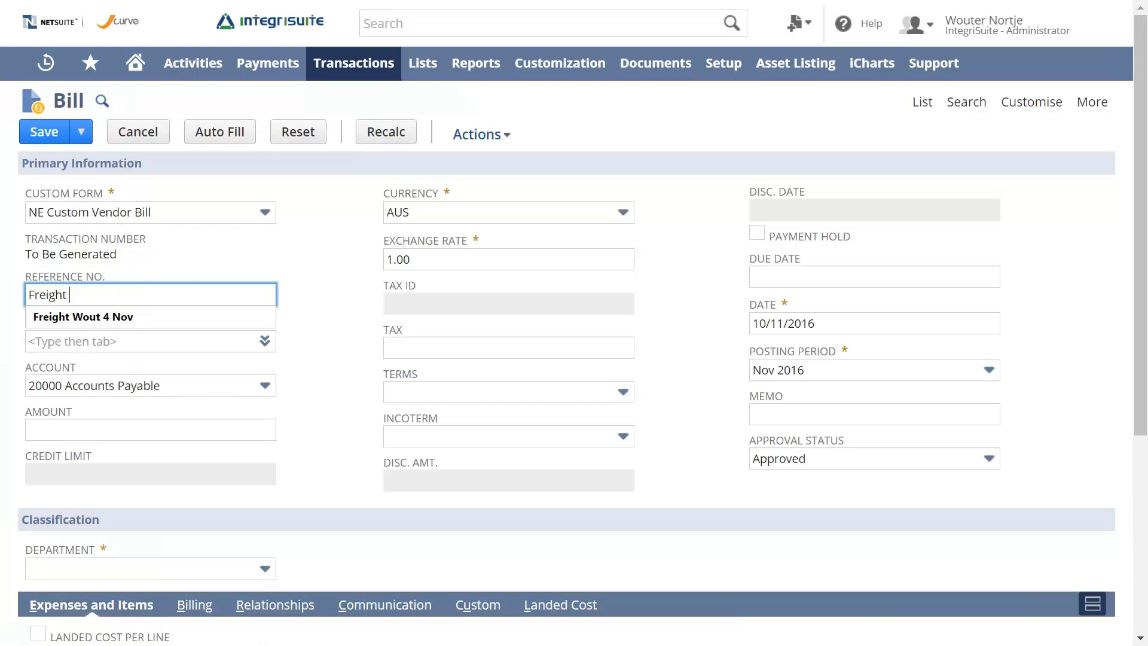
{"action": "type", "text": "for Landed cost tets 2"}
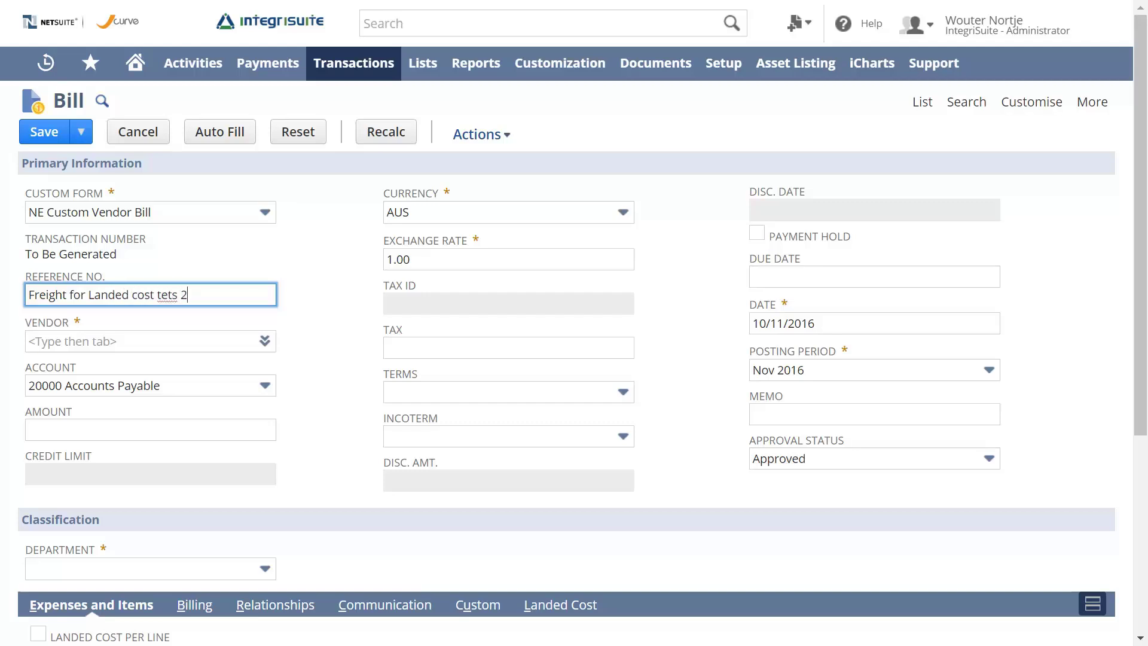
{"action": "left_click", "coordinate": [144, 341]}
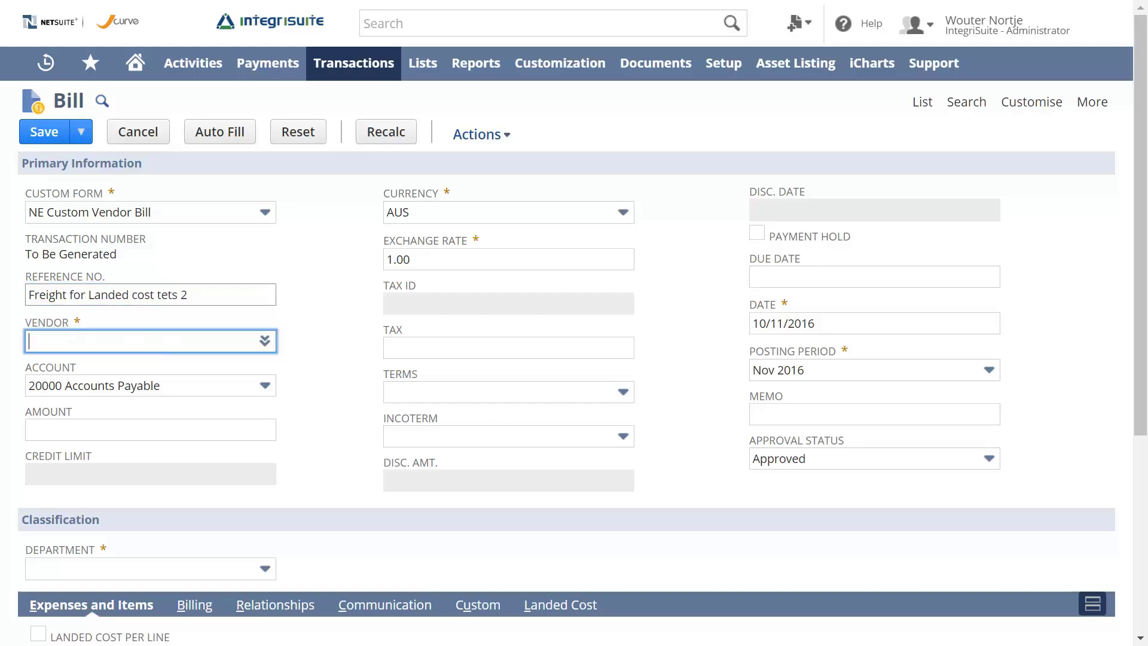
{"action": "key", "text": "shift+Tab"}
{"action": "left_click", "coordinate": [178, 294]}
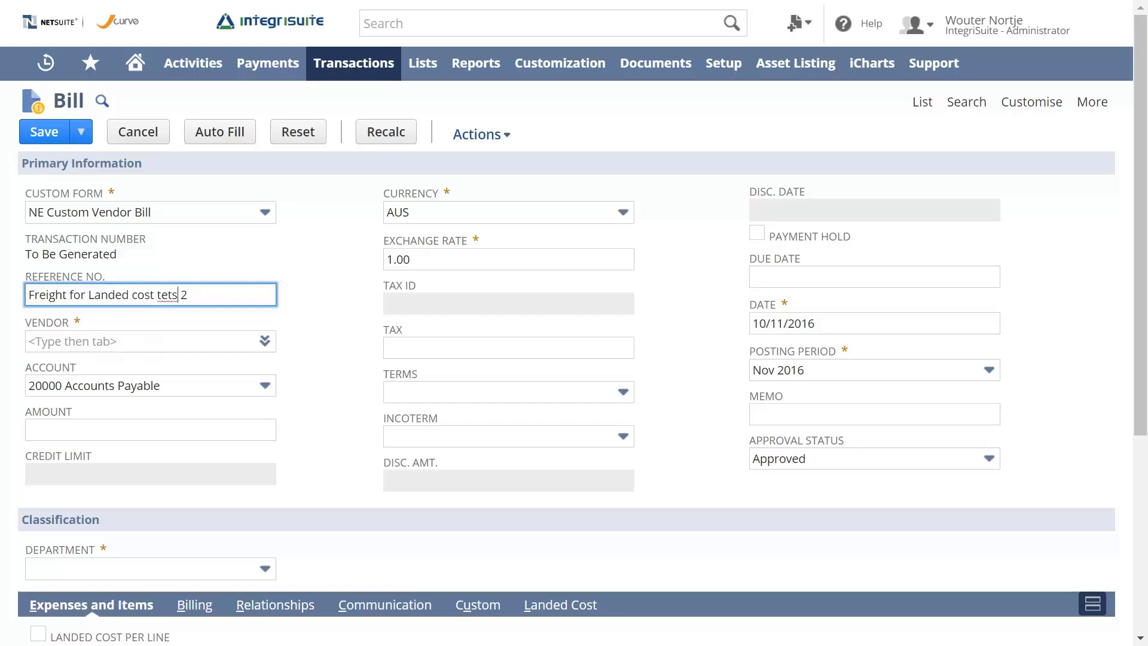
{"action": "key", "text": "BackSpace"}
{"action": "key", "text": "BackSpace"}
{"action": "key", "text": "Tab"}
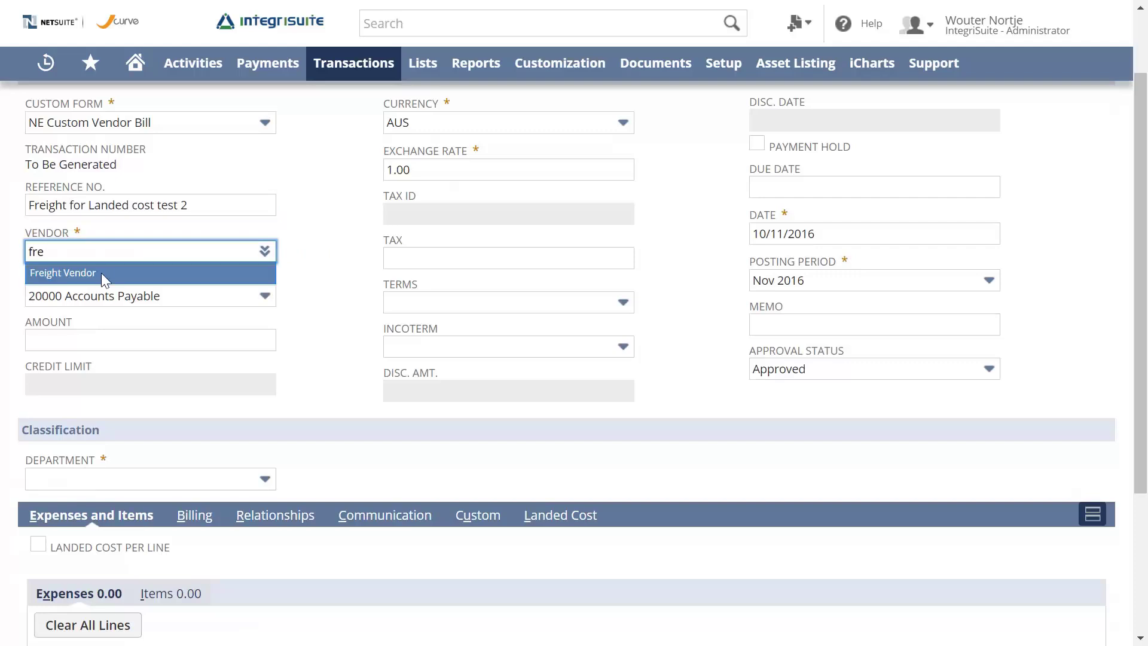
{"action": "left_click", "coordinate": [102, 272]}
{"action": "key", "text": "Tab"}
{"action": "key", "text": "Tab"}
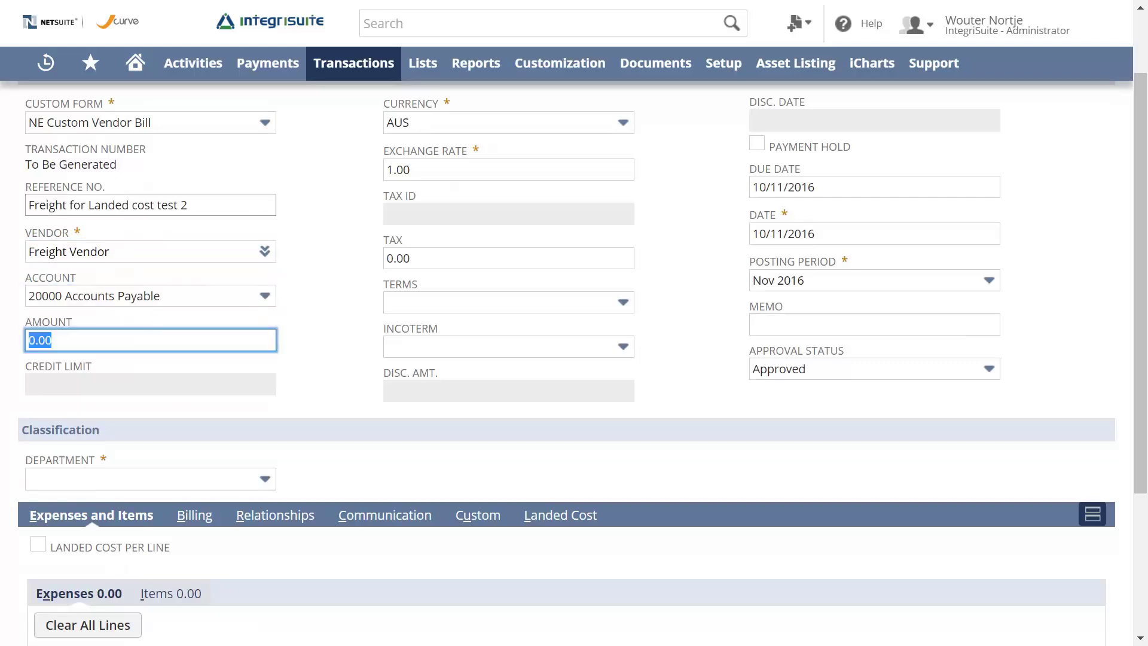
- Copy the reference number into the bill's memo
{"action": "left_click_drag", "start_coordinate": [190, 205], "coordinate": [7, 217]}
{"action": "key", "text": "ctrl+c"}
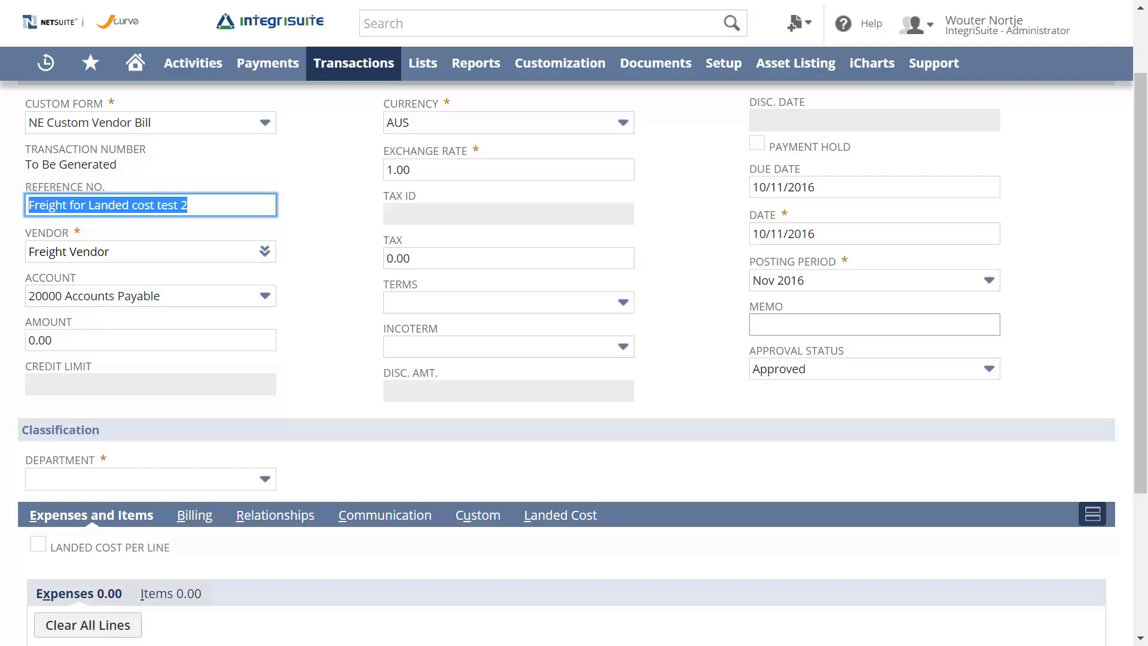
{"action": "left_click", "coordinate": [771, 324]}
{"action": "key", "text": "ctrl+v"}
{"action": "scroll", "coordinate": [598, 323], "scroll_direction": "down", "scroll_amount": 4}
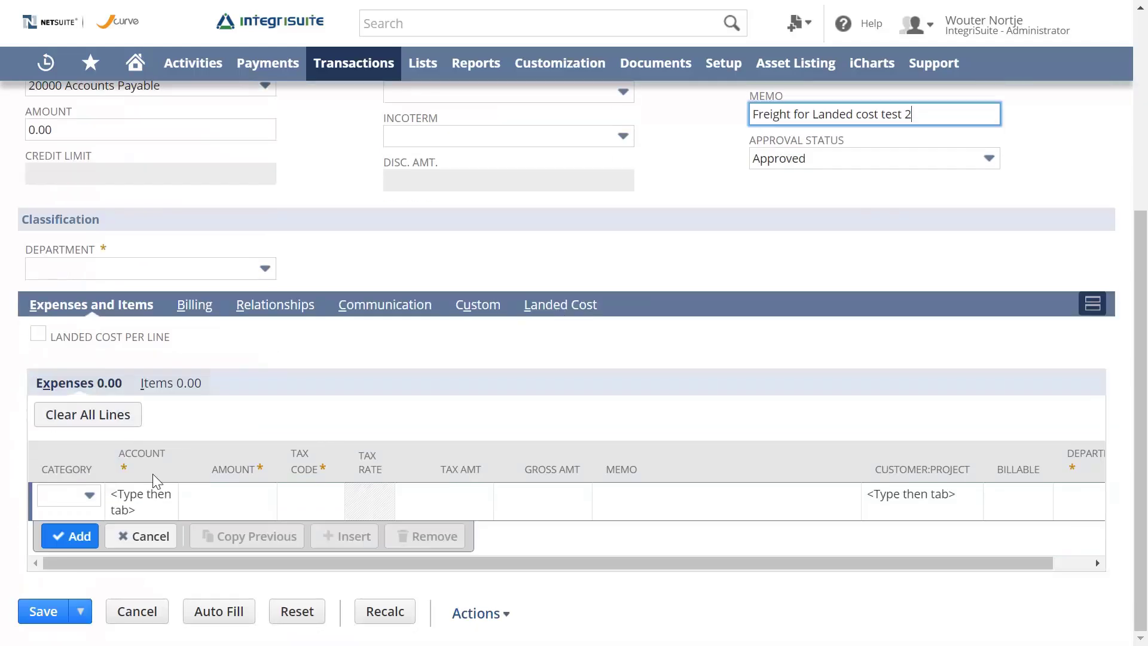
- Add a Freight - Landed Cost line at 1,000.00 to the bill
{"action": "left_click", "coordinate": [166, 385]}
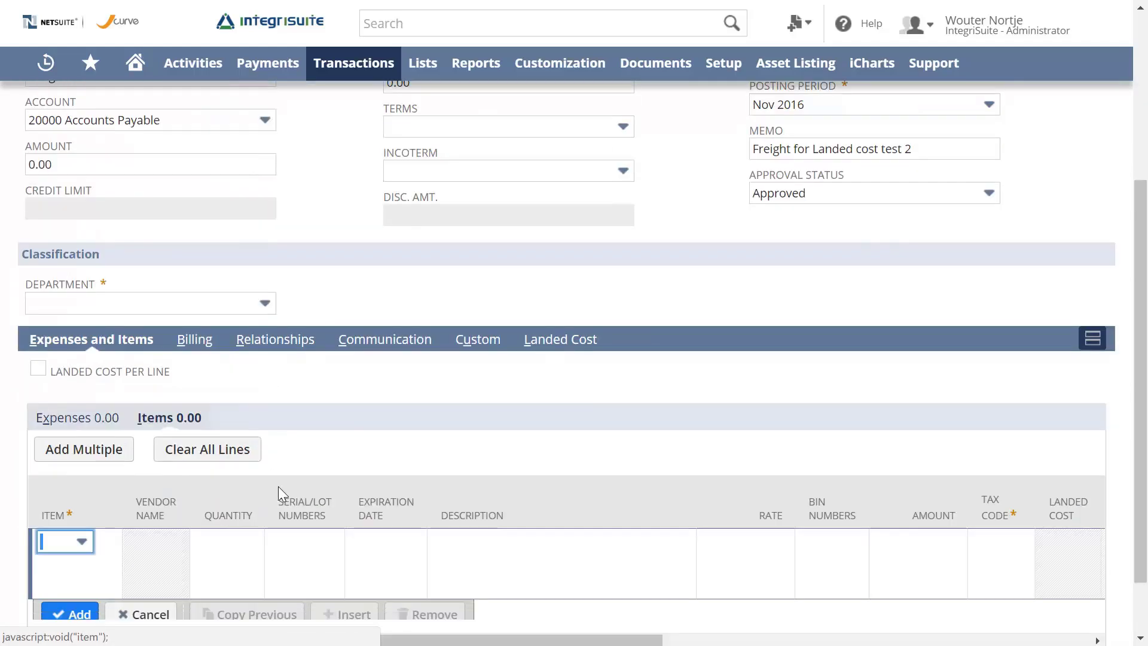
{"action": "left_click", "coordinate": [83, 543]}
{"action": "scroll", "coordinate": [153, 488], "scroll_direction": "down", "scroll_amount": 3}
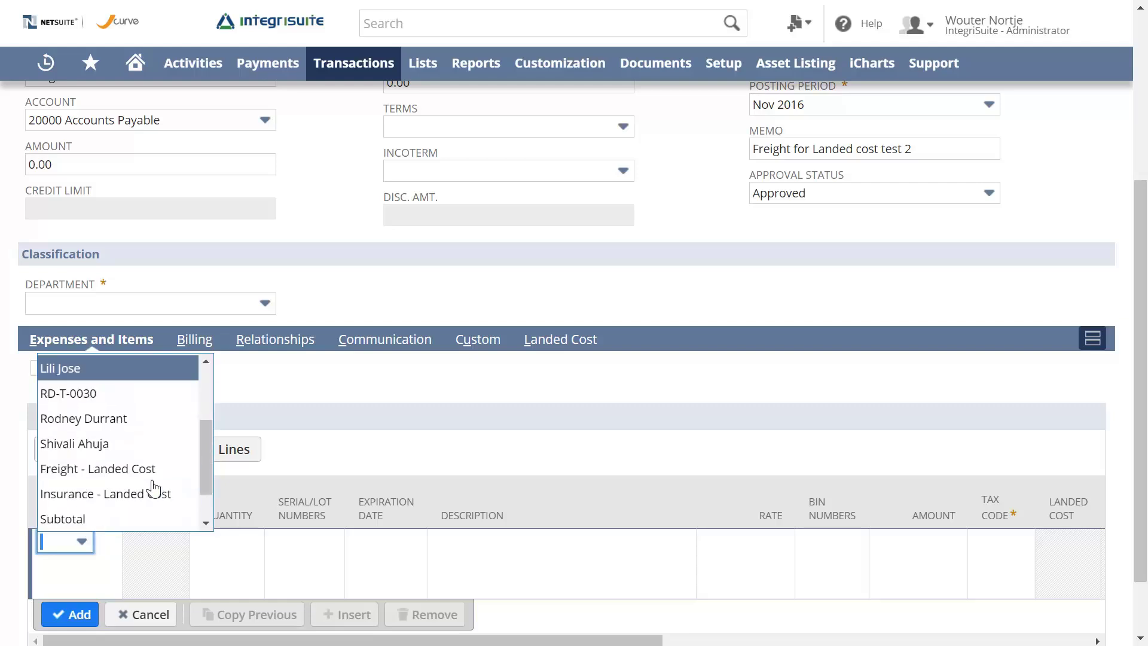
{"action": "left_click", "coordinate": [103, 420]}
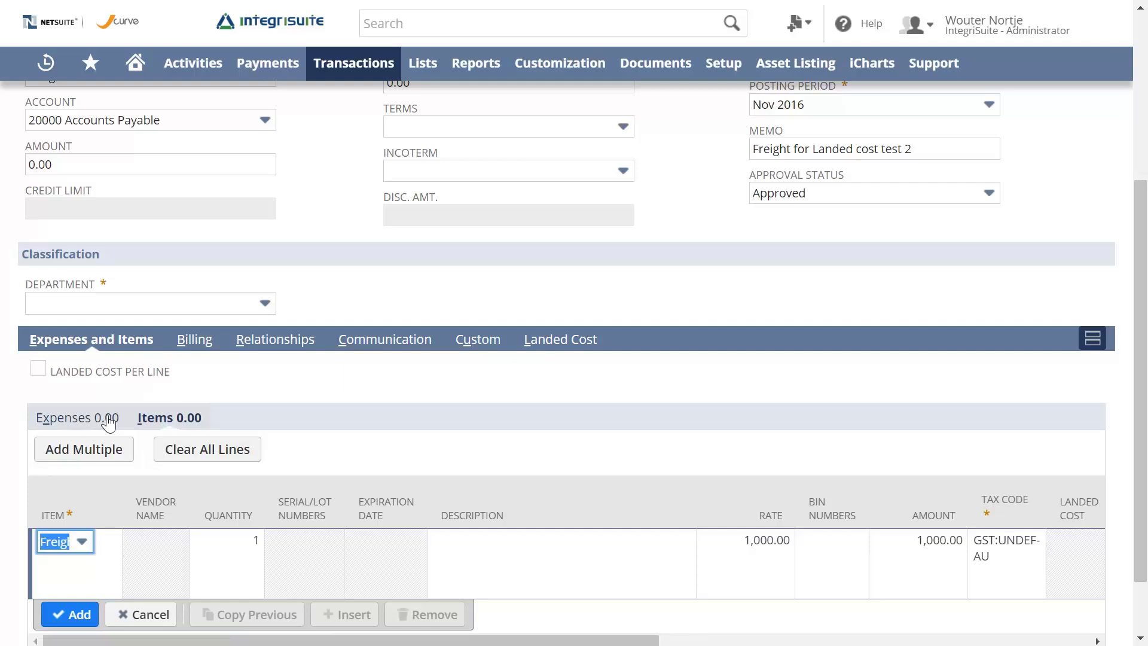
{"action": "key", "text": "Tab"}
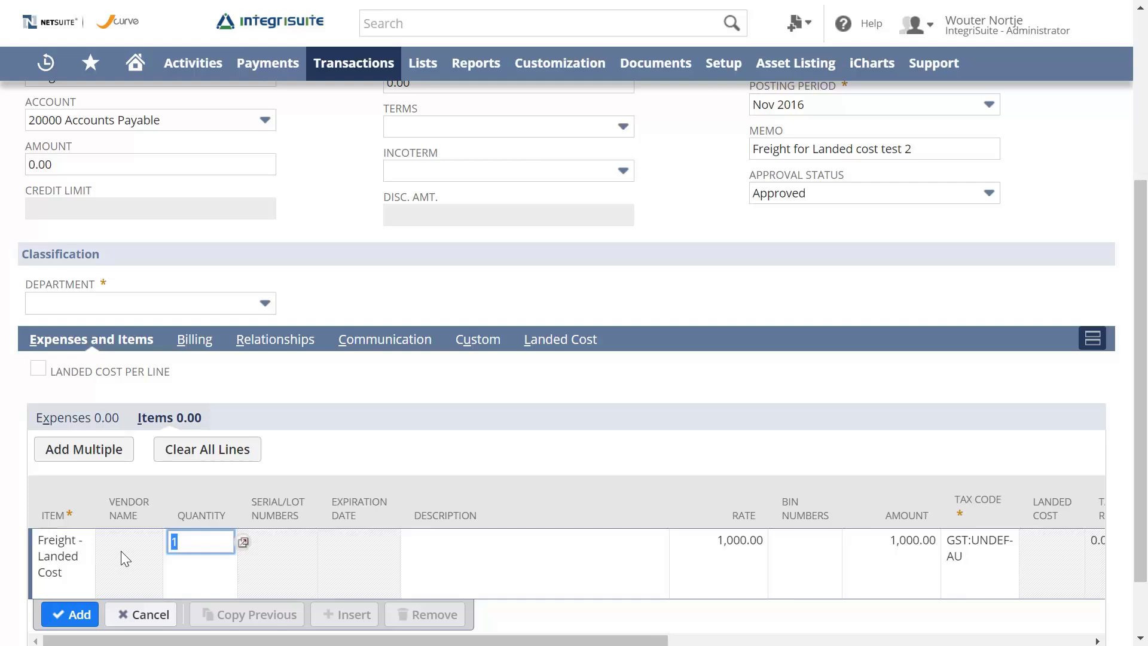
{"action": "key", "text": "Tab"}
{"action": "key", "text": "Tab"}
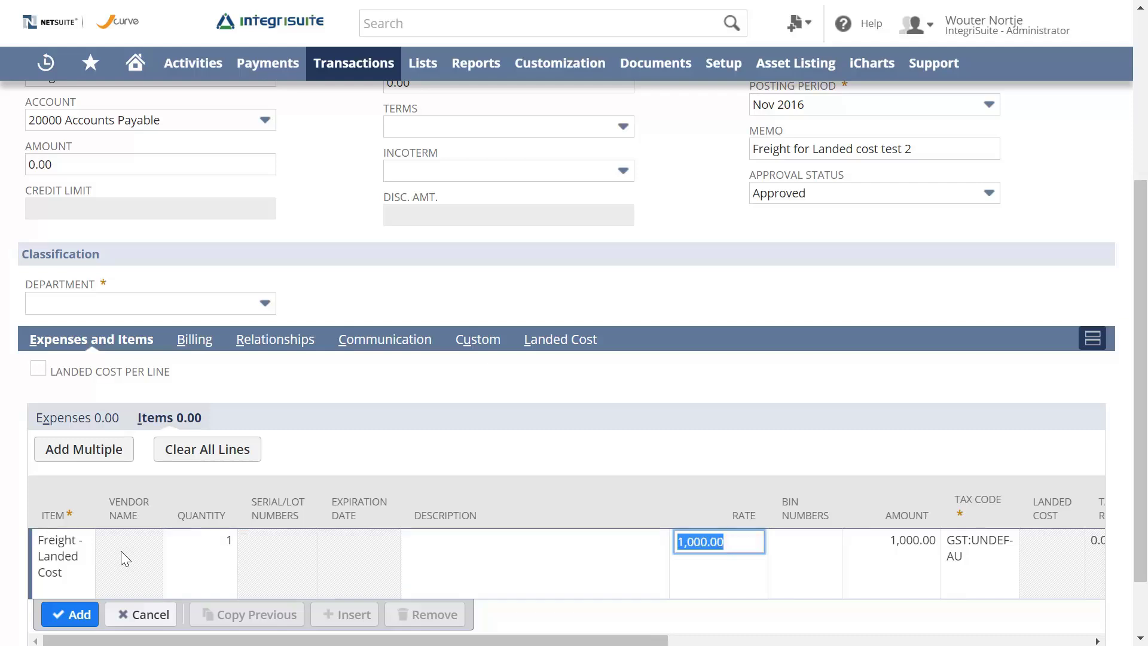
{"action": "key", "text": "Tab"}
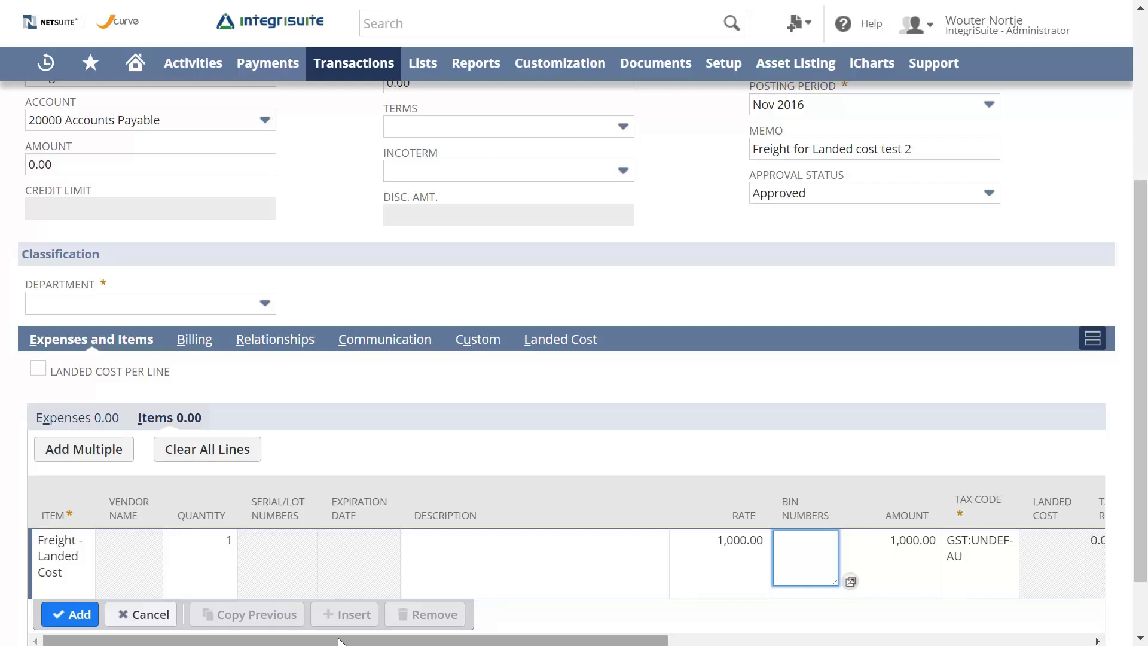
{"action": "left_click_drag", "start_coordinate": [361, 641], "coordinate": [644, 641]}
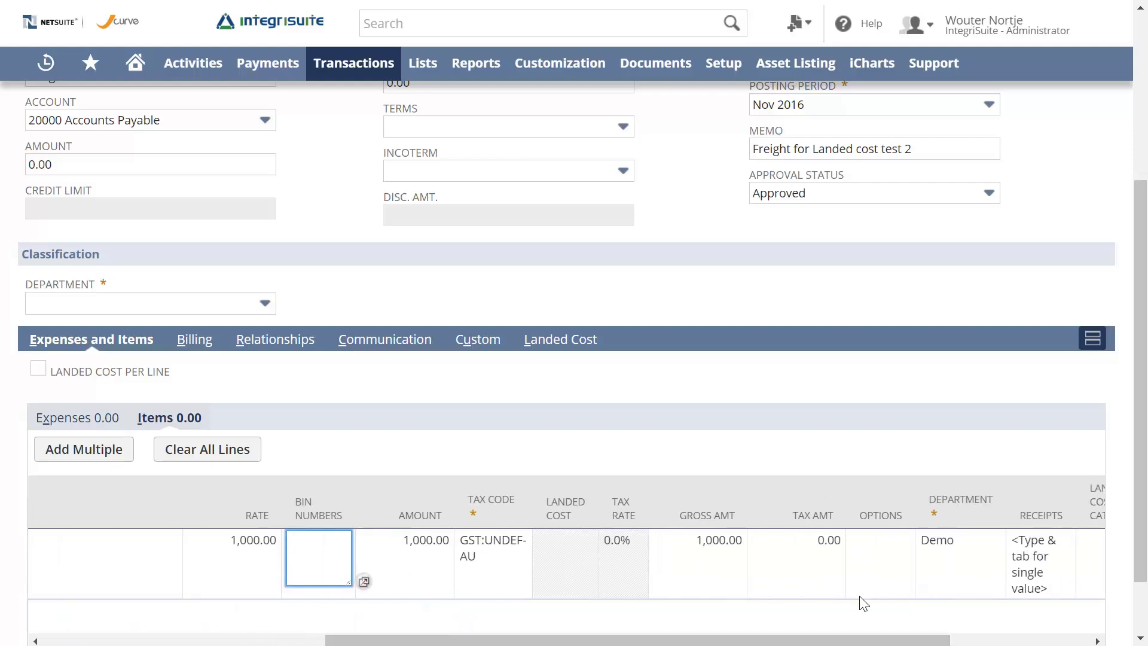
{"action": "left_click_drag", "start_coordinate": [809, 640], "coordinate": [186, 627]}
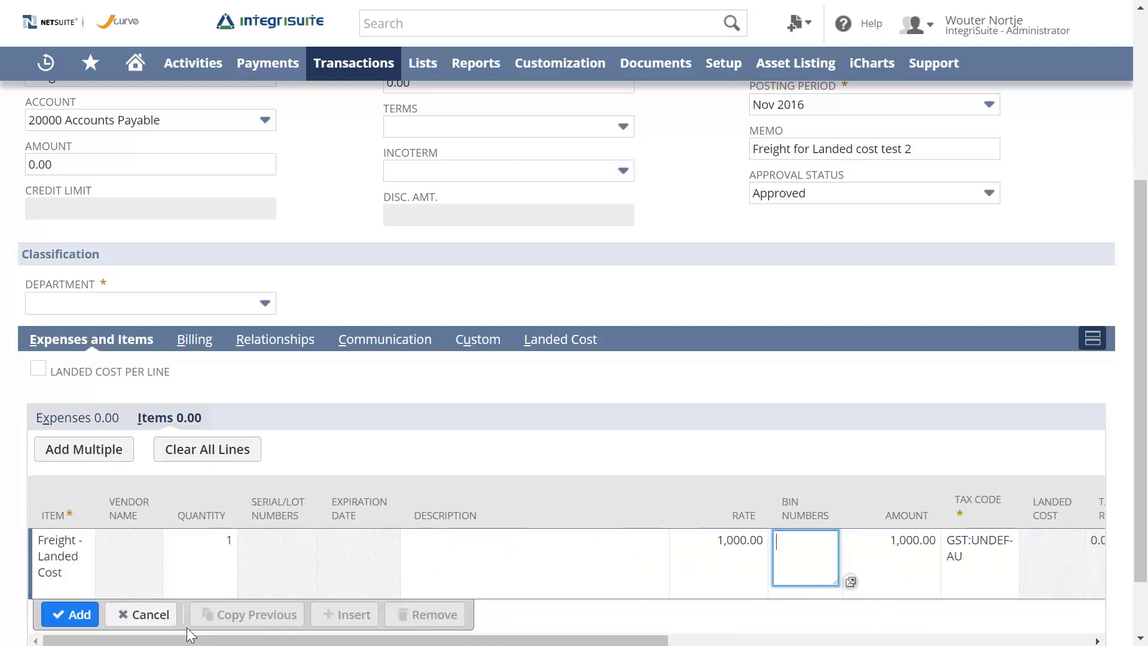
{"action": "left_click", "coordinate": [73, 608]}
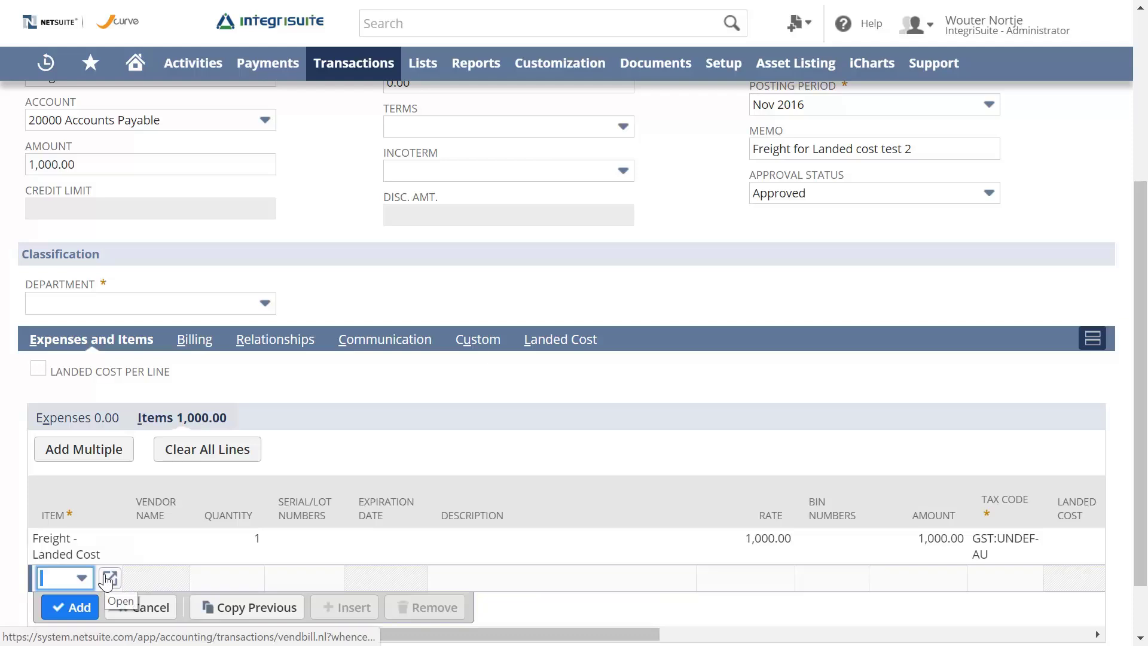
- Add an Insurance - Landed Cost line at 250.00
{"action": "type", "text": "Freigh"}
{"action": "left_click", "coordinate": [82, 578]}
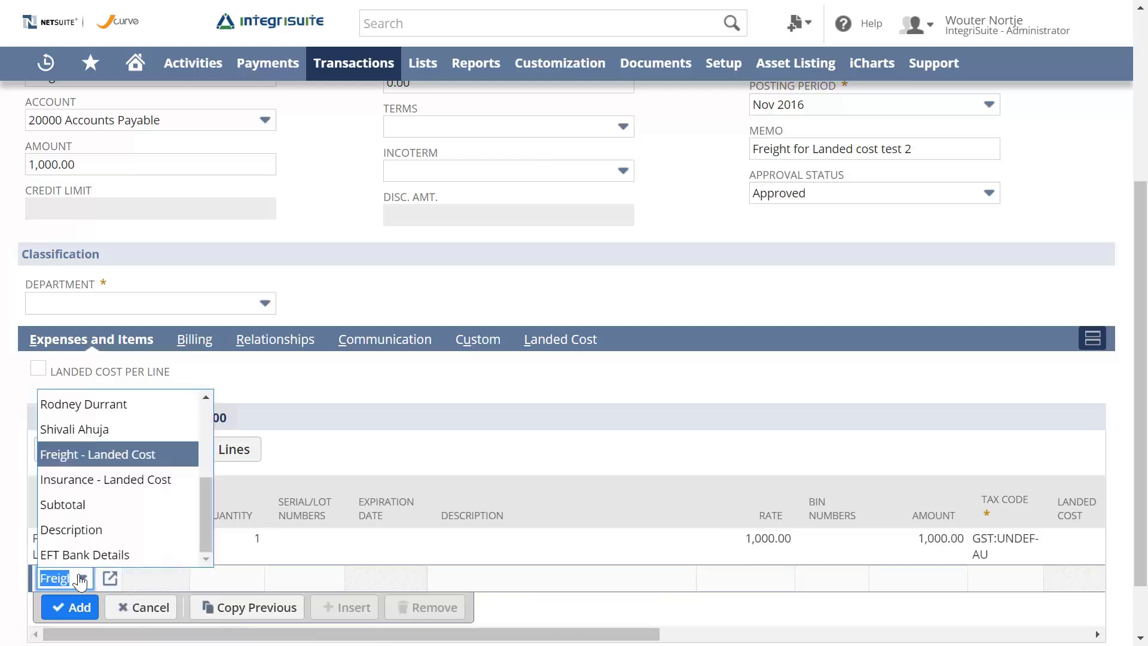
{"action": "left_click", "coordinate": [127, 479]}
{"action": "key", "text": "Tab"}
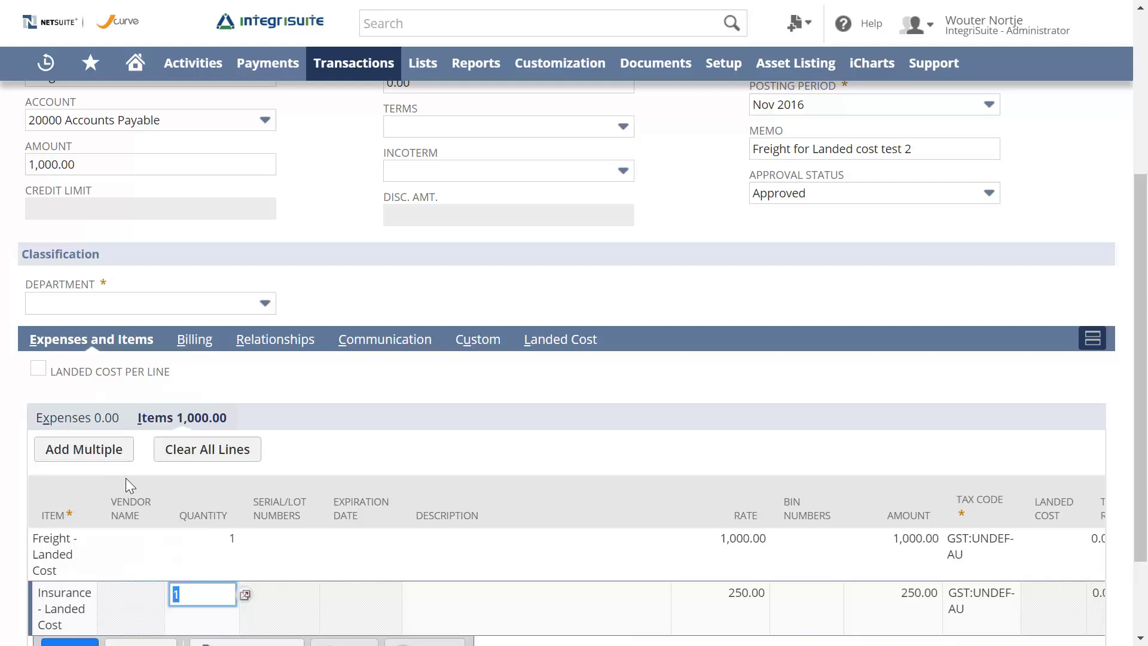
{"action": "key", "text": "Tab"}
{"action": "key", "text": "Tab"}
{"action": "key", "text": "Tab"}
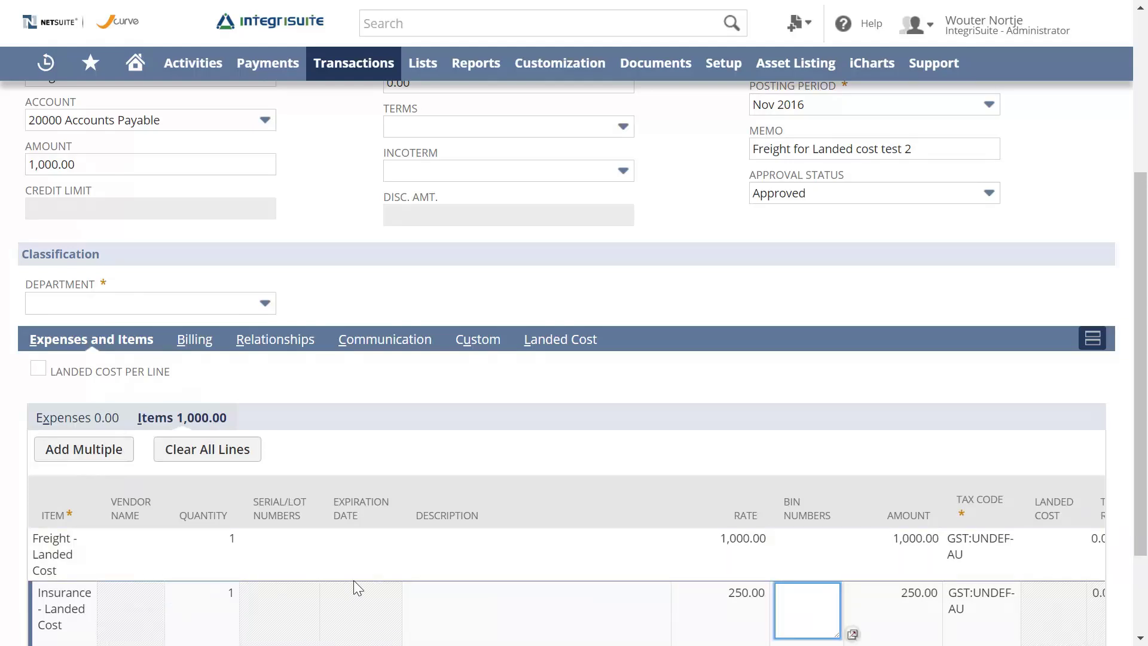
{"action": "scroll", "coordinate": [353, 583], "scroll_direction": "down", "scroll_amount": 2}
{"action": "left_click_drag", "start_coordinate": [451, 564], "coordinate": [938, 539]}
- Set landed cost categories Freight - Landed Cost on line 1 and Insurance - Landed Cost on line 2
{"action": "left_click", "coordinate": [880, 423]}
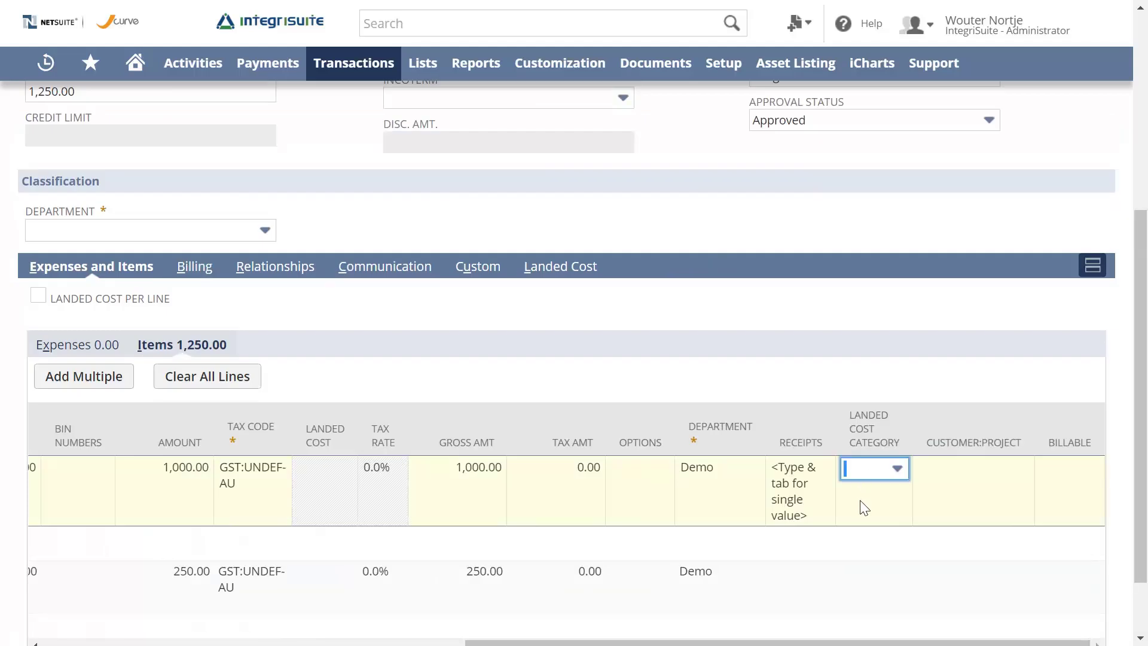
{"action": "left_click", "coordinate": [898, 469]}
{"action": "left_click", "coordinate": [875, 519]}
{"action": "left_click", "coordinate": [891, 584]}
{"action": "left_click", "coordinate": [898, 520]}
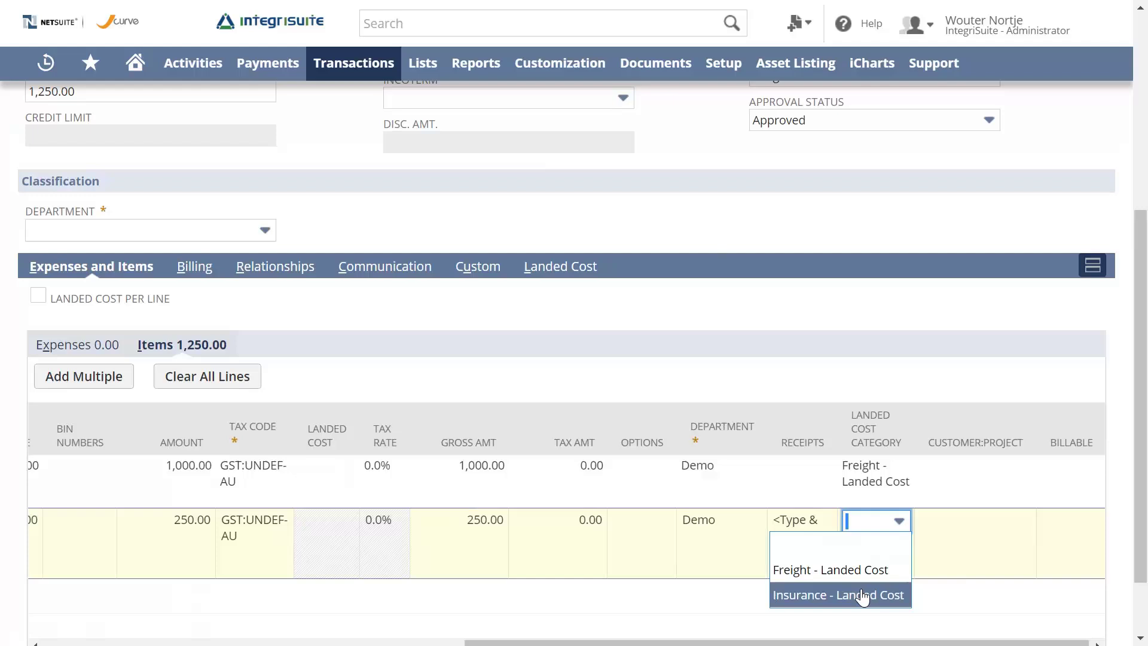
{"action": "left_click", "coordinate": [849, 595]}
{"action": "key", "text": "Tab"}
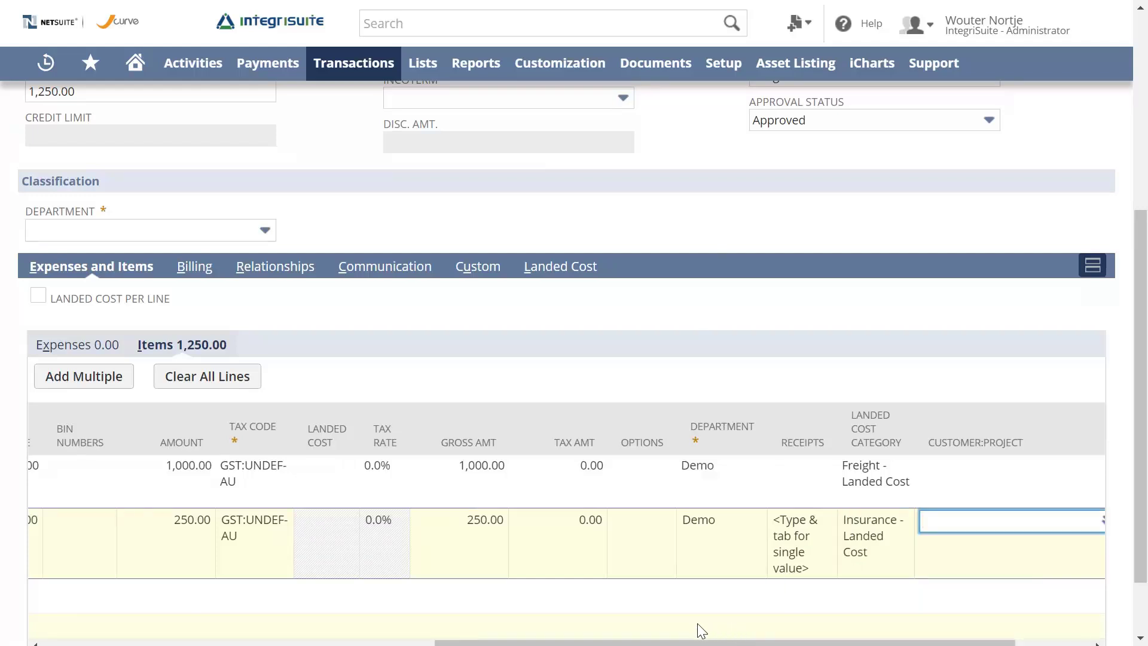
{"action": "scroll", "coordinate": [697, 623], "scroll_direction": "down", "scroll_amount": 2}
{"action": "left_click_drag", "start_coordinate": [644, 561], "coordinate": [42, 565]}
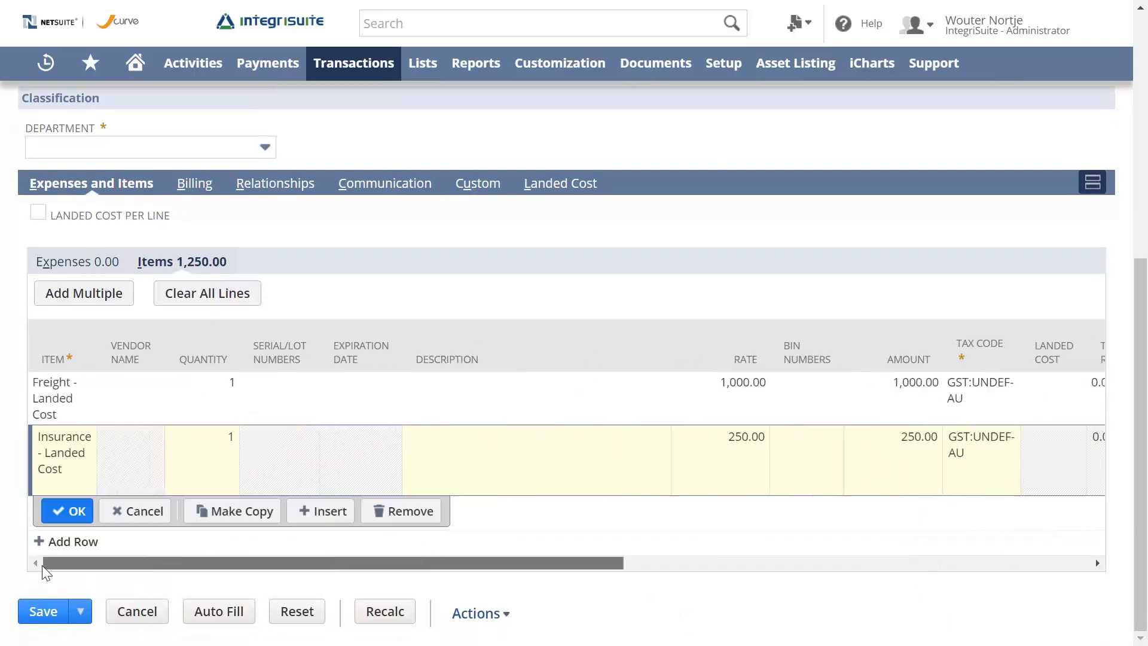
{"action": "left_click", "coordinate": [67, 513]}
- Set the bill's department to Demo and save it
{"action": "scroll", "coordinate": [248, 411], "scroll_direction": "up", "scroll_amount": 6}
{"action": "scroll", "coordinate": [248, 411], "scroll_direction": "down", "scroll_amount": 3}
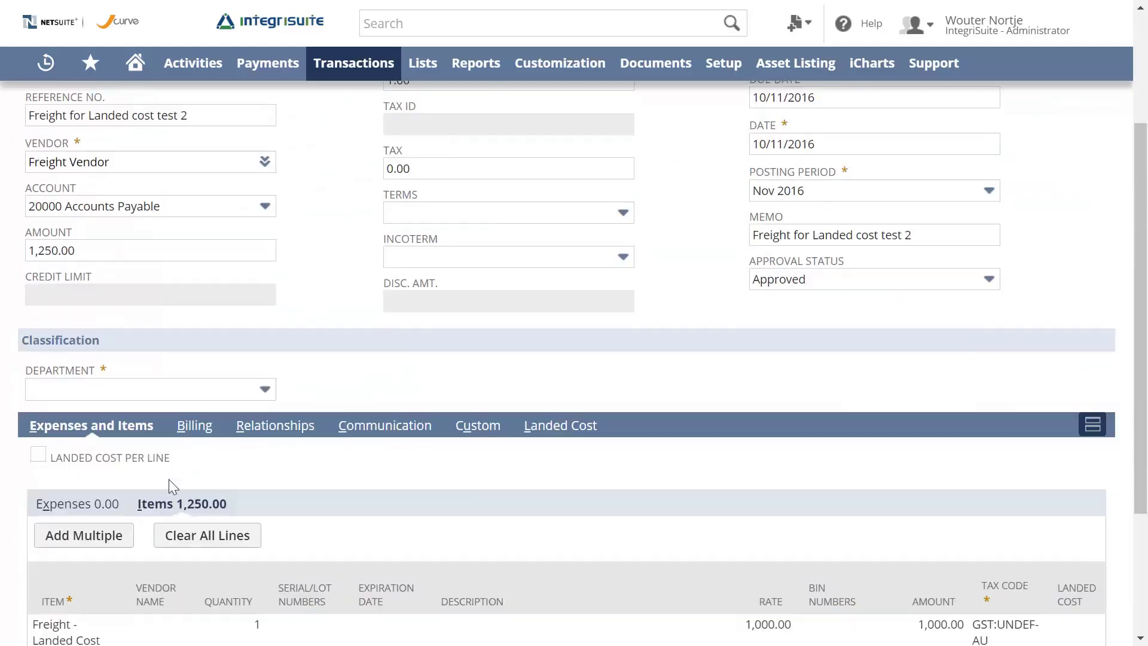
{"action": "left_click", "coordinate": [142, 392]}
{"action": "left_click", "coordinate": [99, 513]}
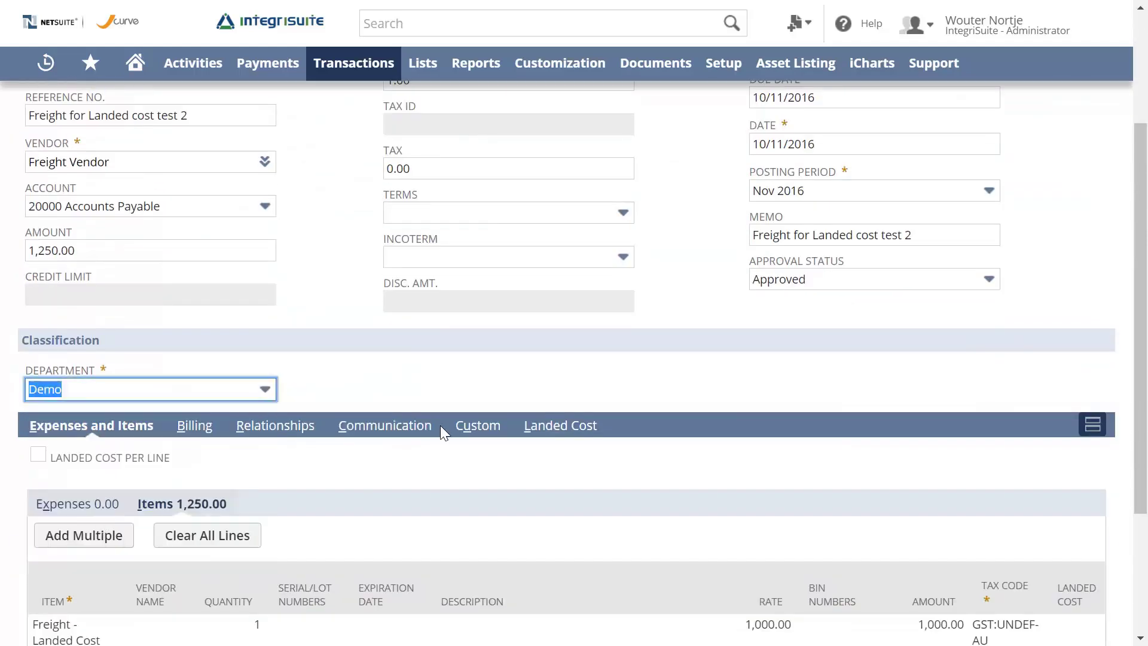
{"action": "scroll", "coordinate": [440, 425], "scroll_direction": "up", "scroll_amount": 3}
{"action": "left_click", "coordinate": [39, 144]}
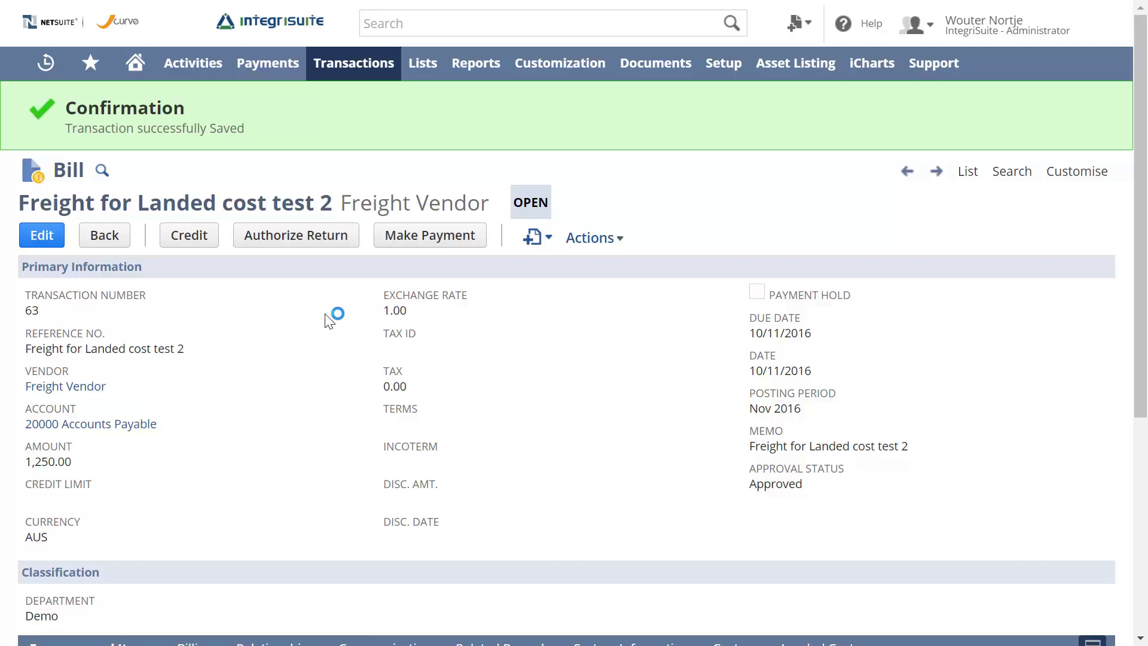
- Open Item Receipt IR1001 from Recent Records and put it into edit mode
{"action": "mouse_move", "coordinate": [46, 65]}
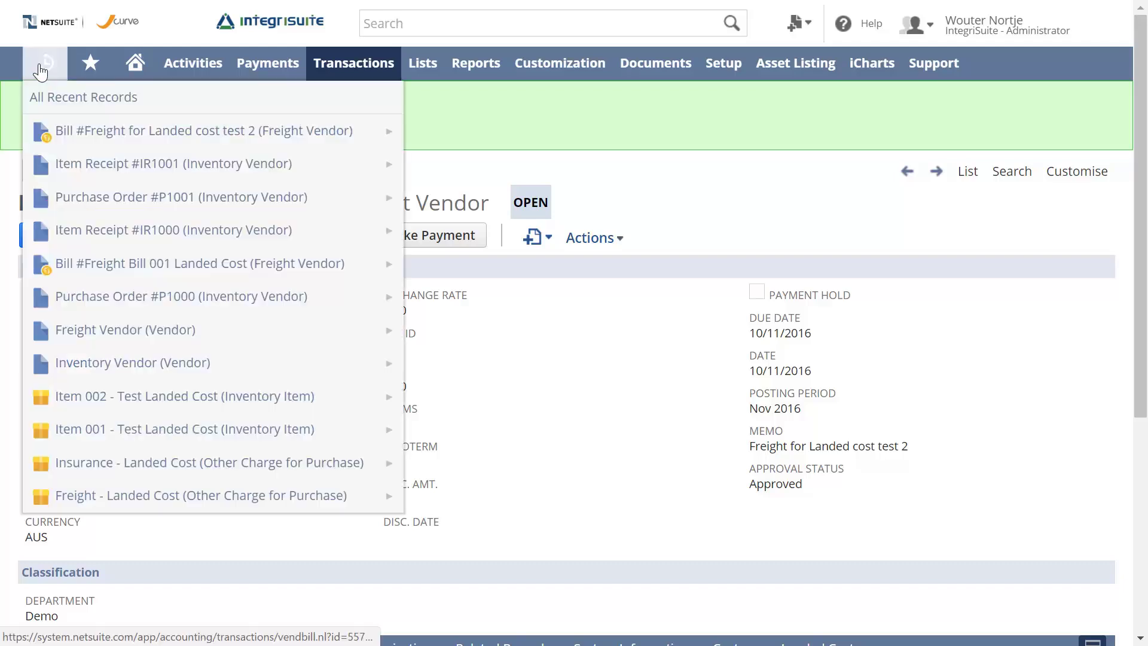
{"action": "mouse_move", "coordinate": [205, 170]}
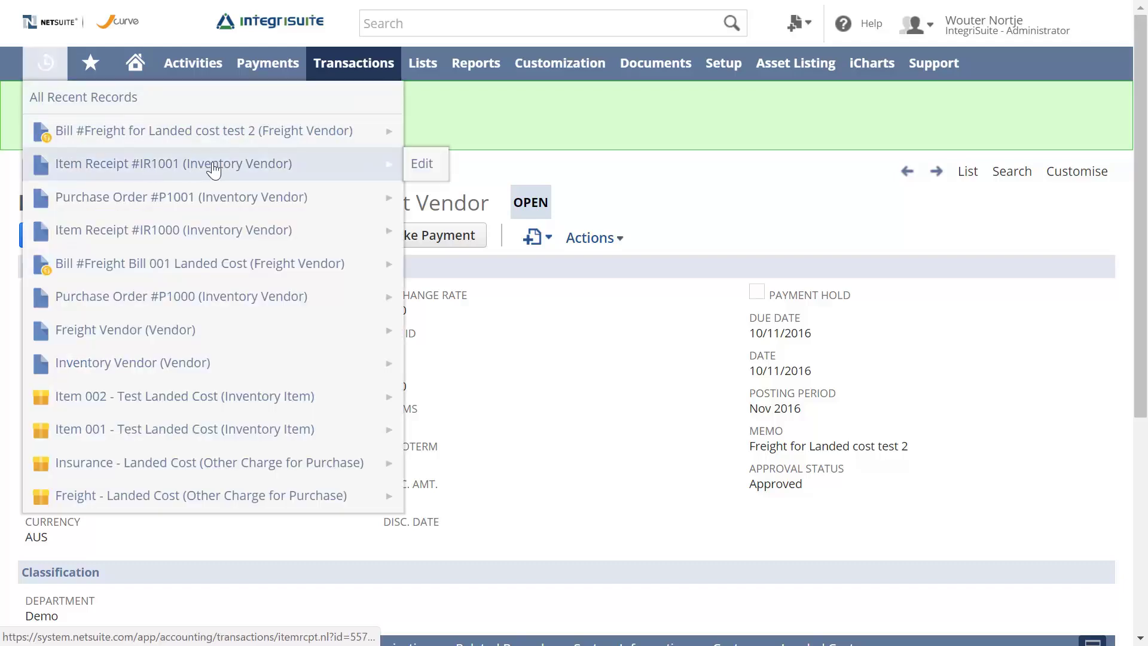
{"action": "left_click", "coordinate": [213, 167]}
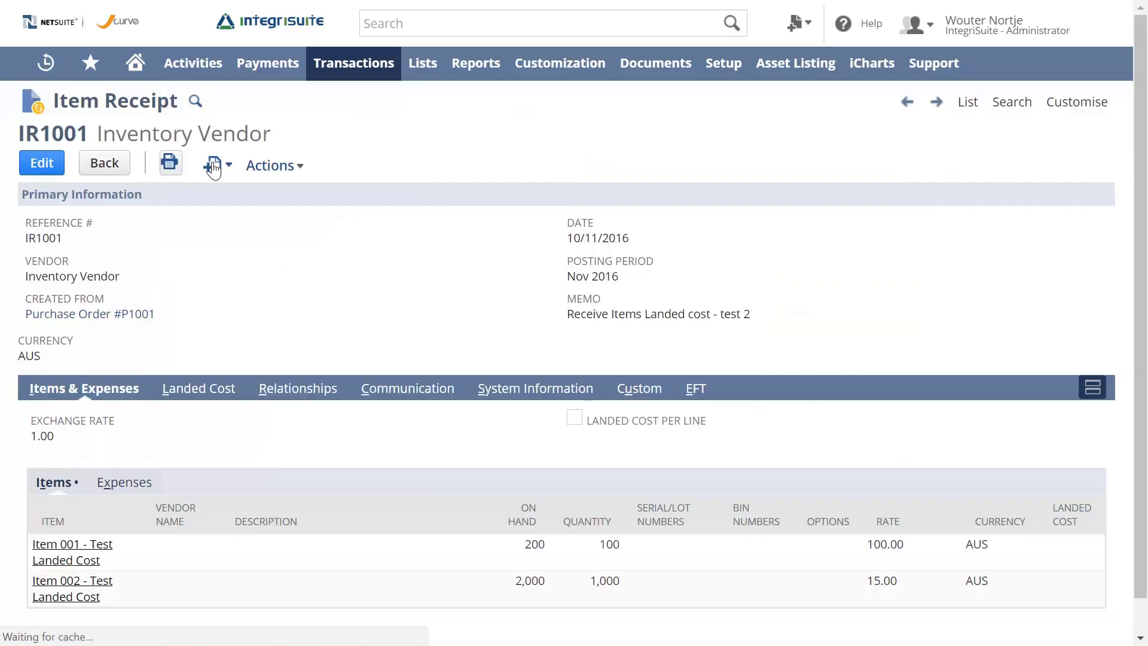
{"action": "mouse_move", "coordinate": [214, 166]}
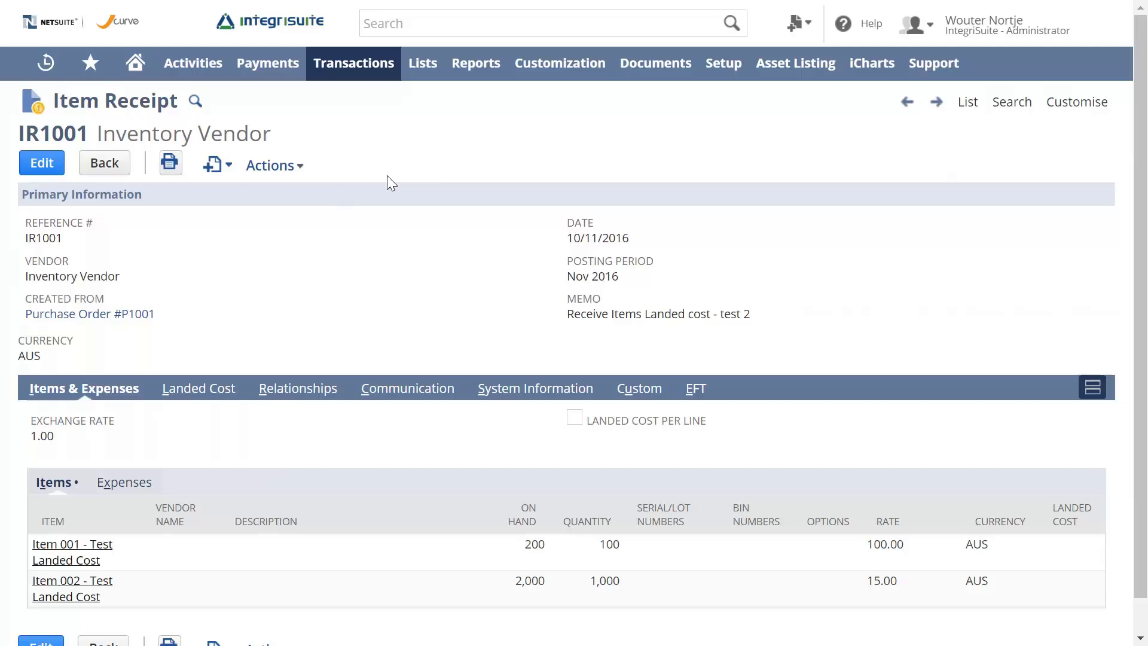
{"action": "left_click", "coordinate": [40, 165]}
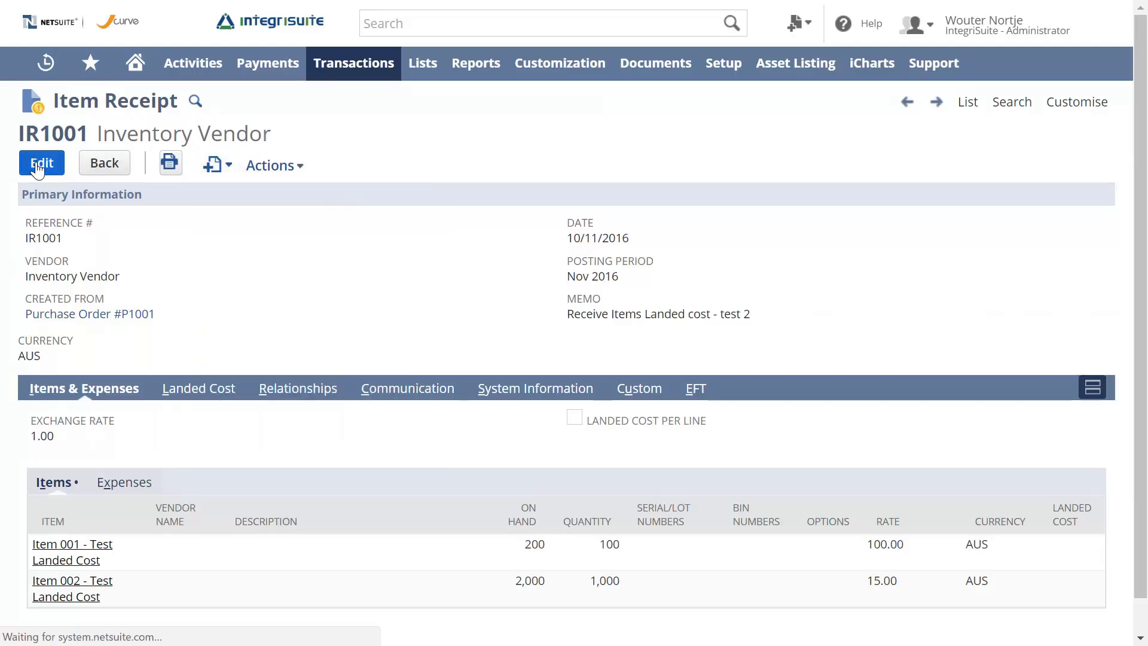
{"action": "scroll", "coordinate": [257, 284], "scroll_direction": "down", "scroll_amount": 4}
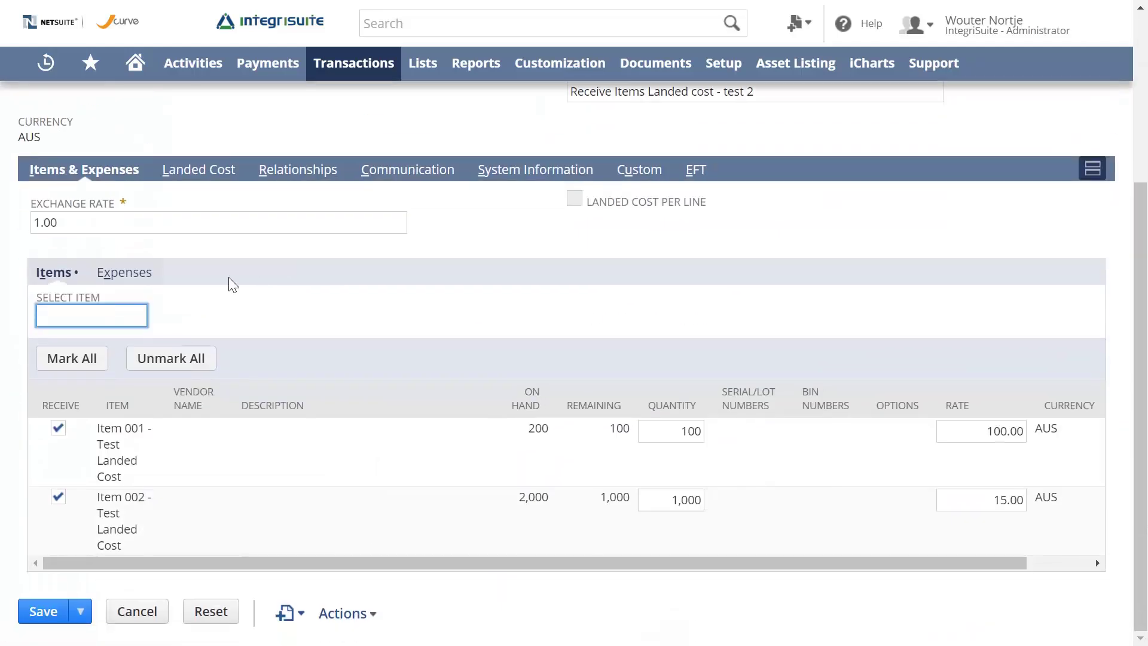
- Set cost allocation to Quantity and source freight from the Freight for Landed cost test 2 bill
{"action": "left_click", "coordinate": [191, 172]}
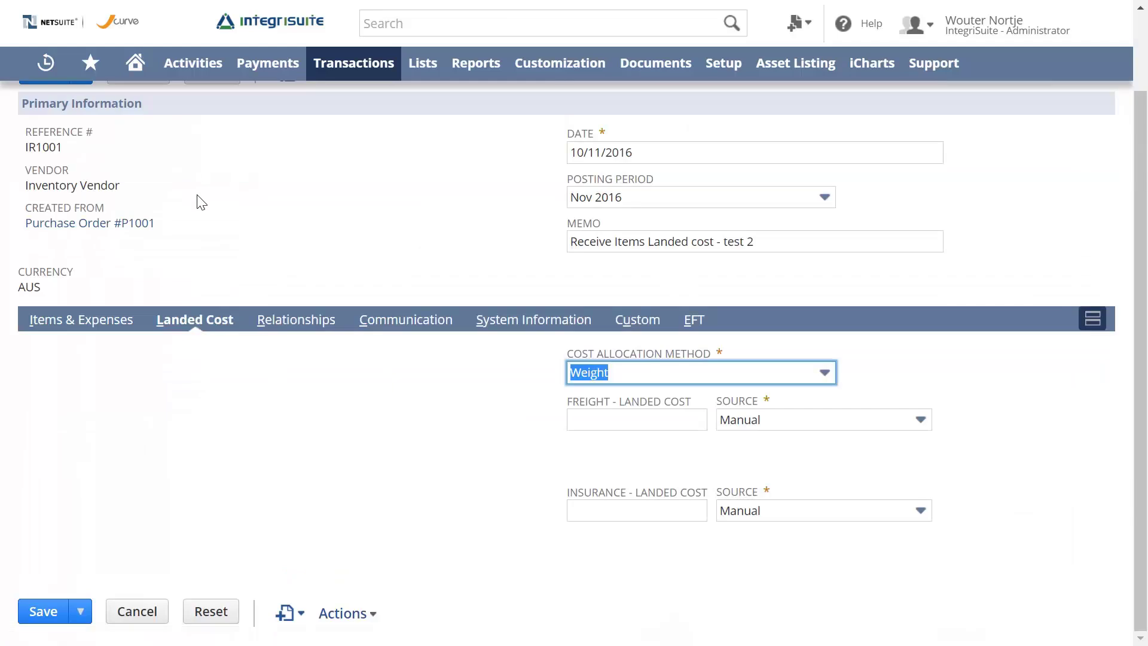
{"action": "left_click", "coordinate": [825, 372]}
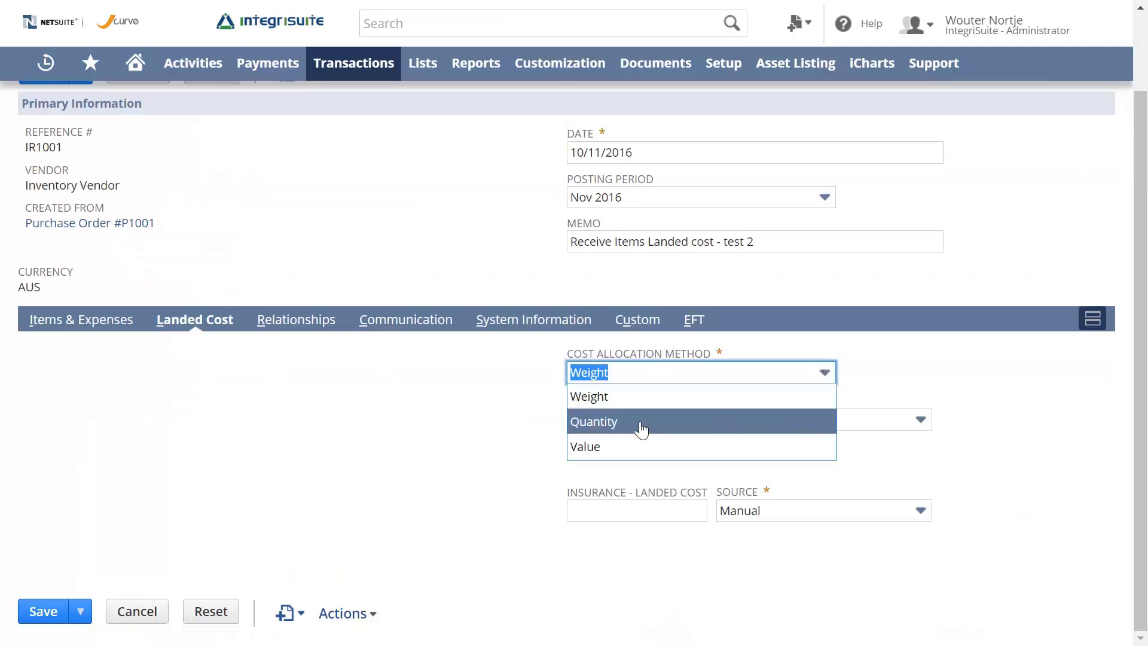
{"action": "left_click", "coordinate": [621, 430]}
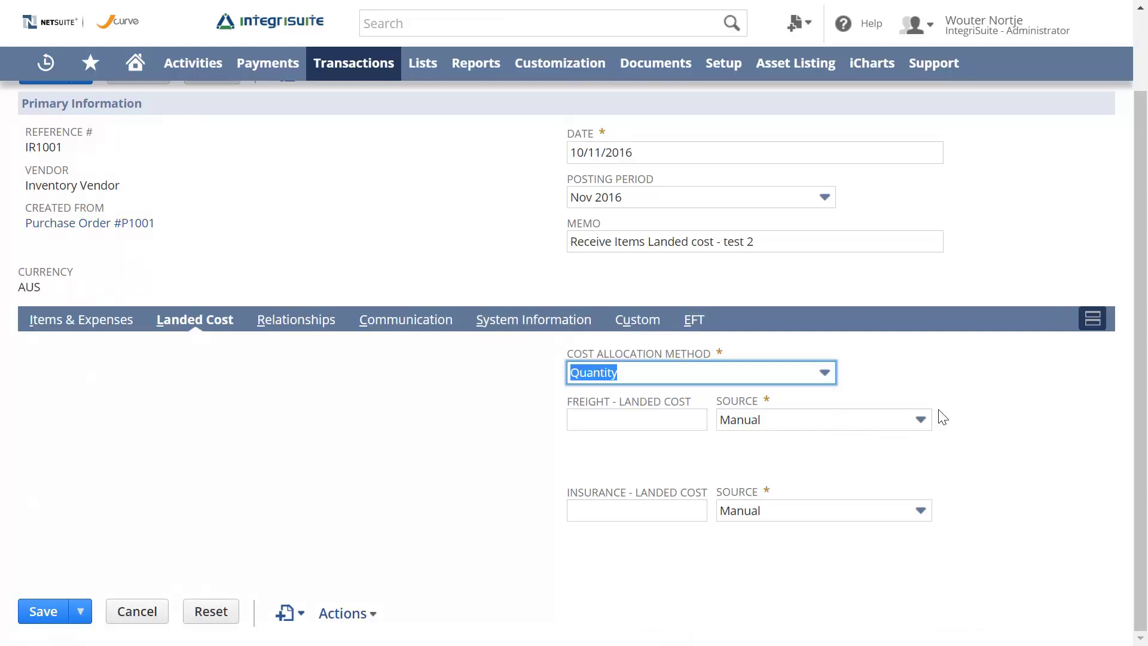
{"action": "left_click", "coordinate": [921, 422]}
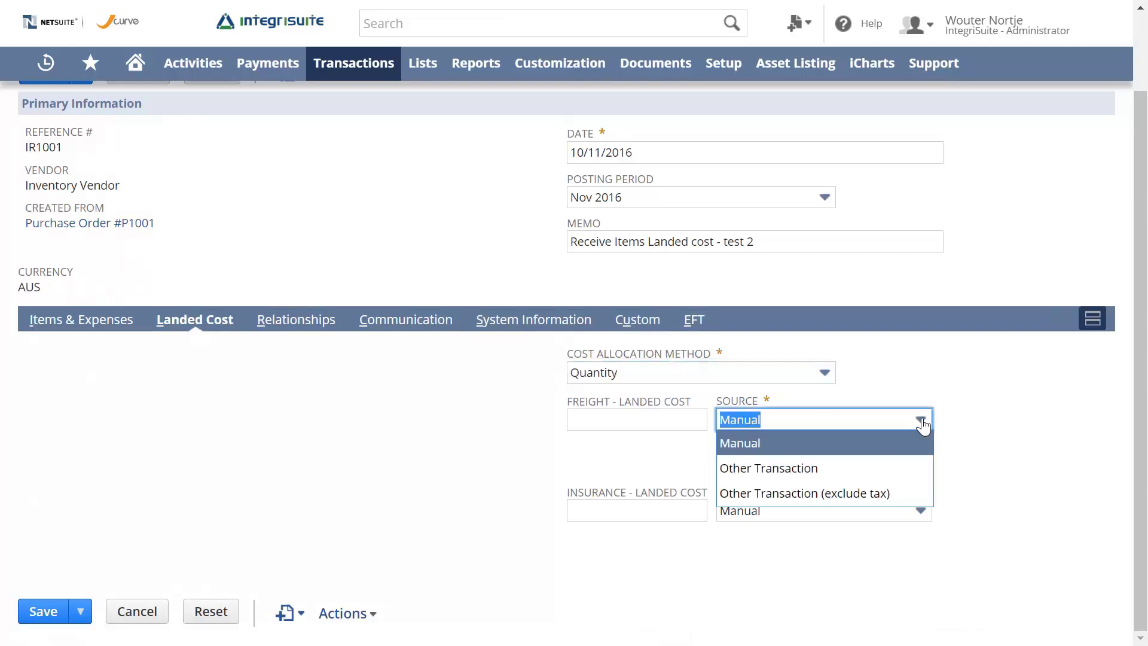
{"action": "left_click", "coordinate": [805, 469]}
{"action": "left_click", "coordinate": [836, 464]}
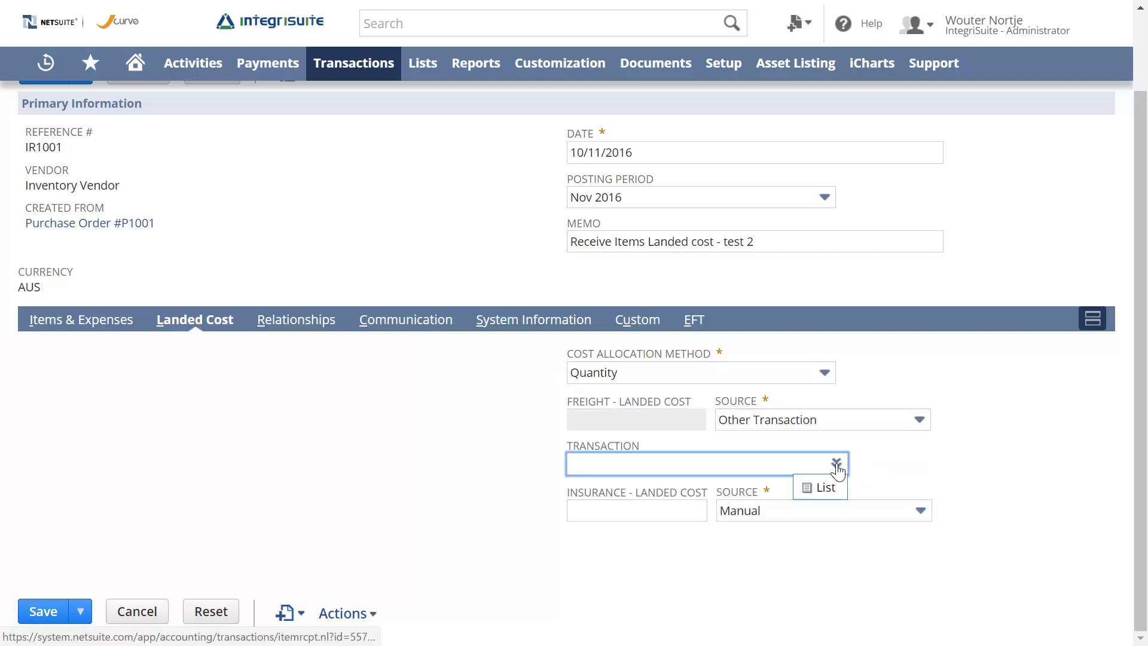
{"action": "left_click", "coordinate": [831, 491]}
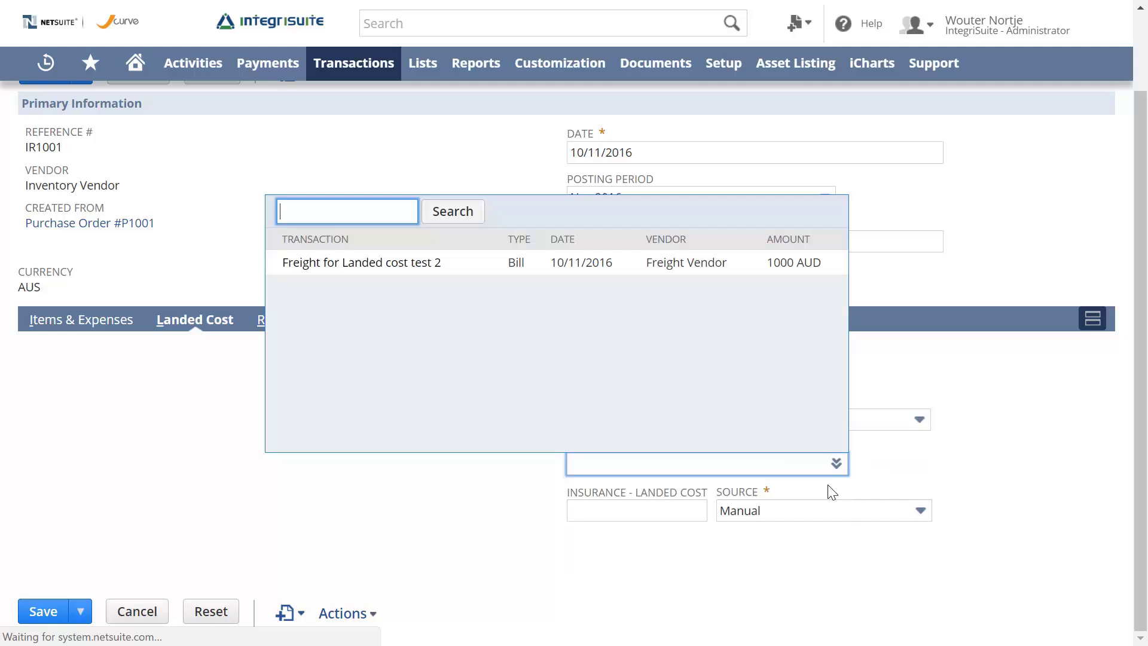
{"action": "left_click", "coordinate": [375, 263]}
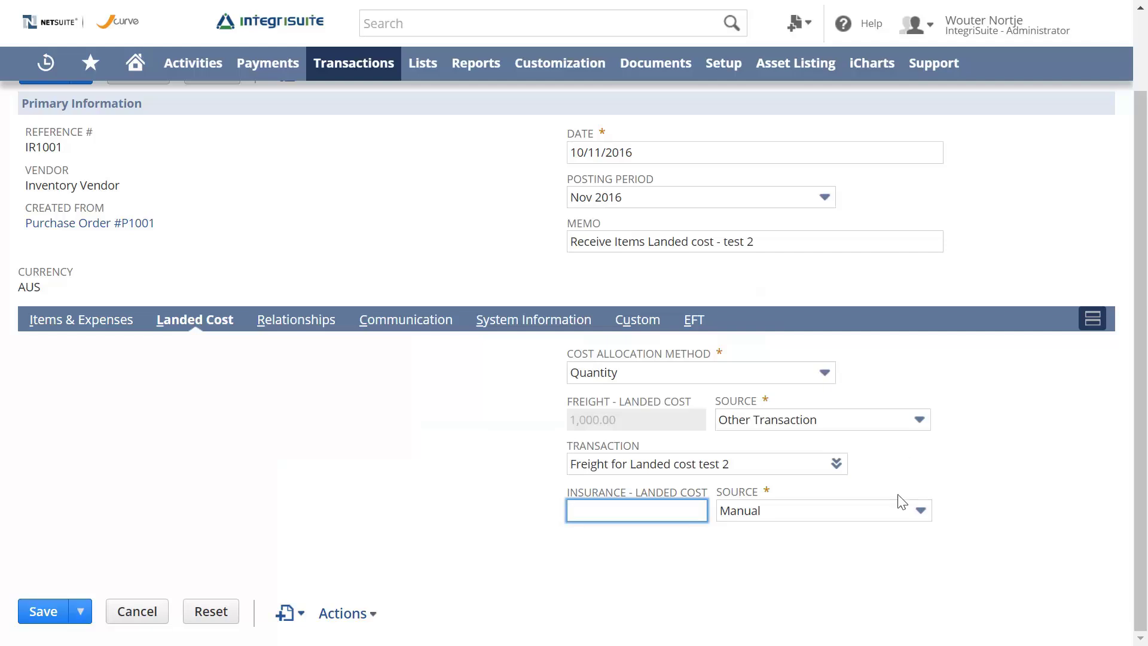
- Source insurance from the same freight bill and save the receipt
{"action": "left_click", "coordinate": [915, 518]}
{"action": "left_click", "coordinate": [823, 558]}
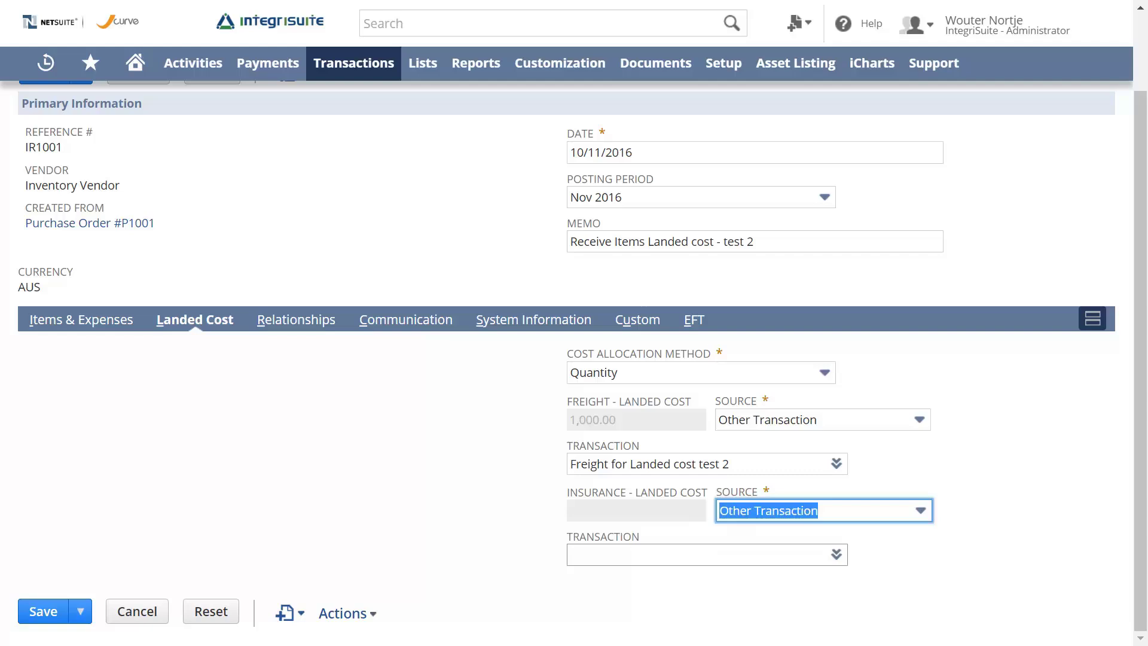
{"action": "left_click", "coordinate": [836, 555]}
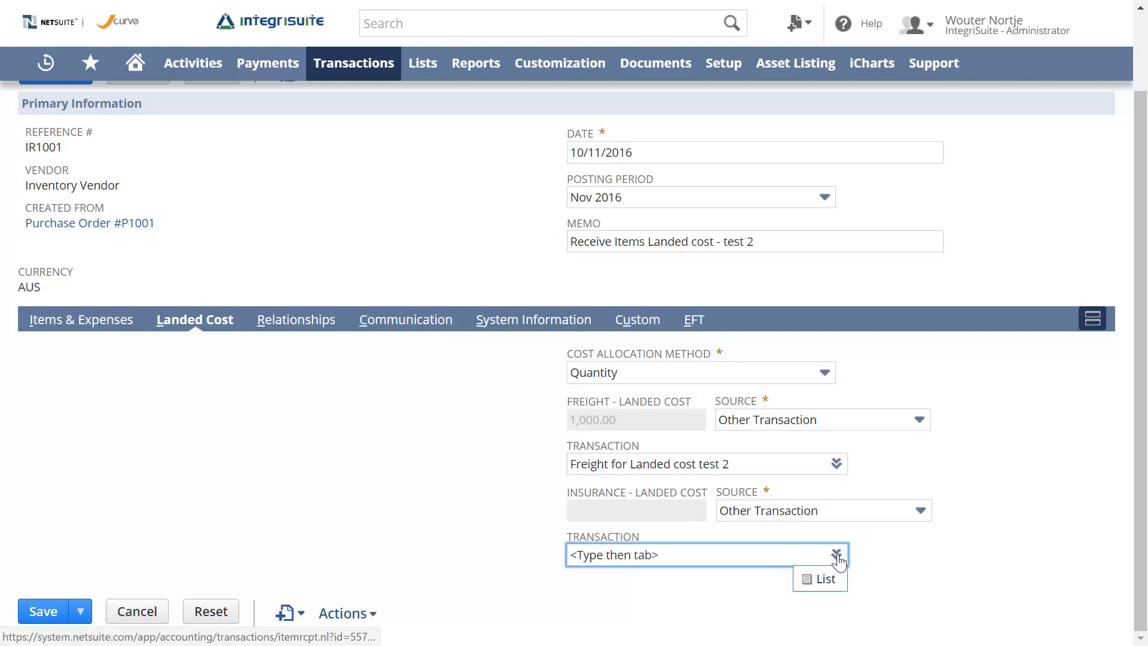
{"action": "left_click", "coordinate": [818, 577]}
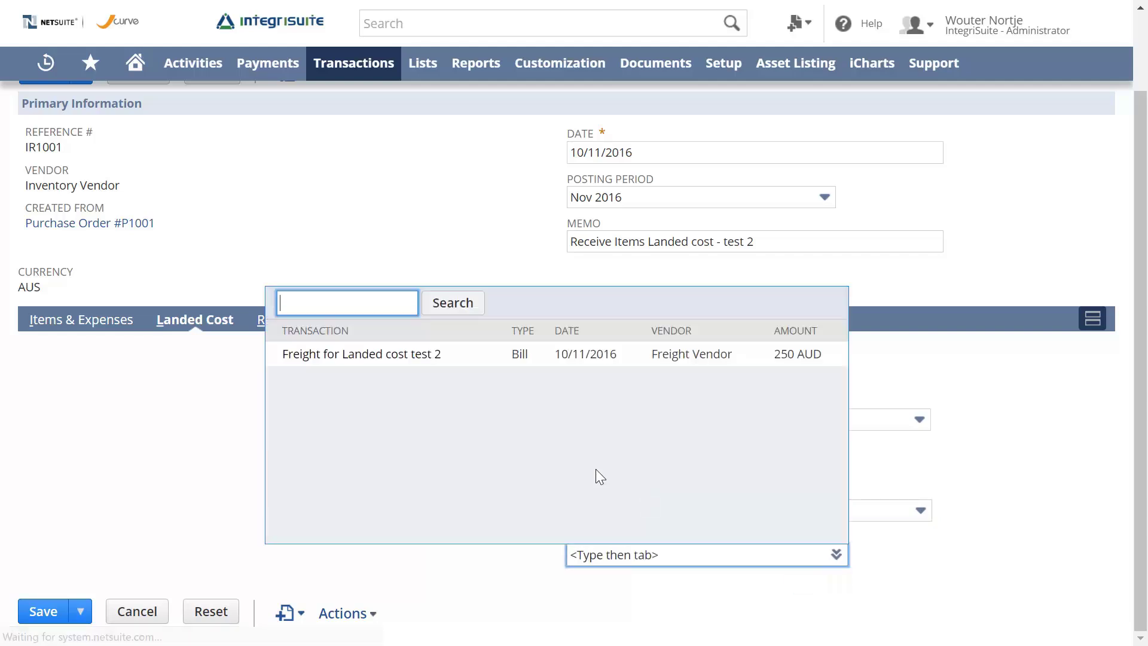
{"action": "left_click", "coordinate": [378, 355]}
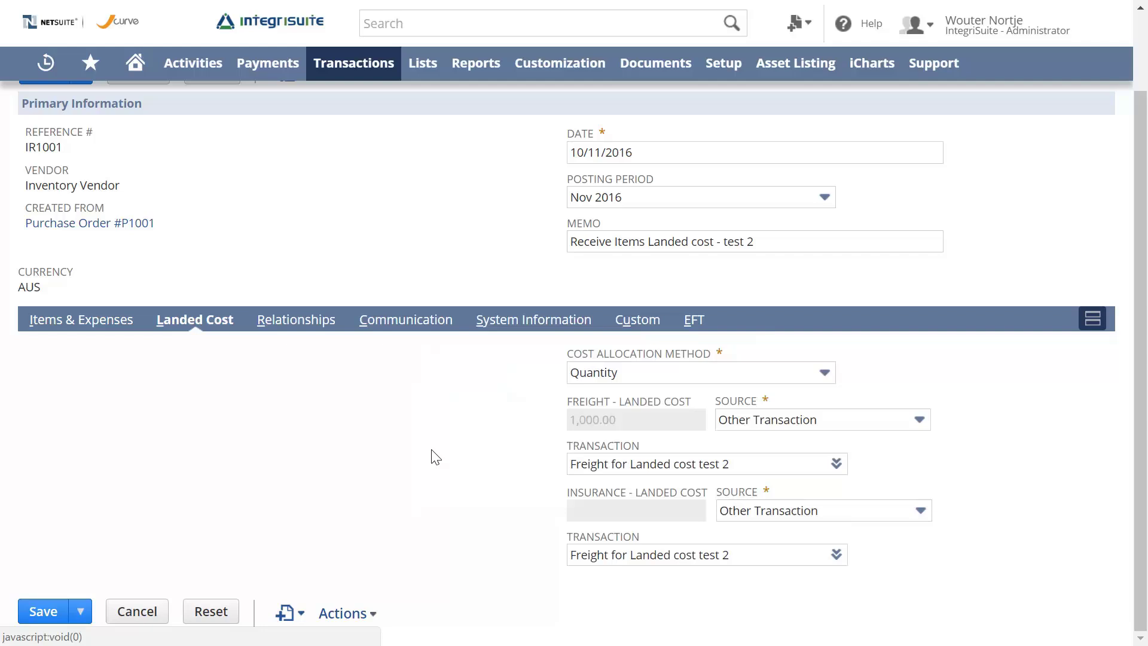
{"action": "left_click", "coordinate": [40, 612]}
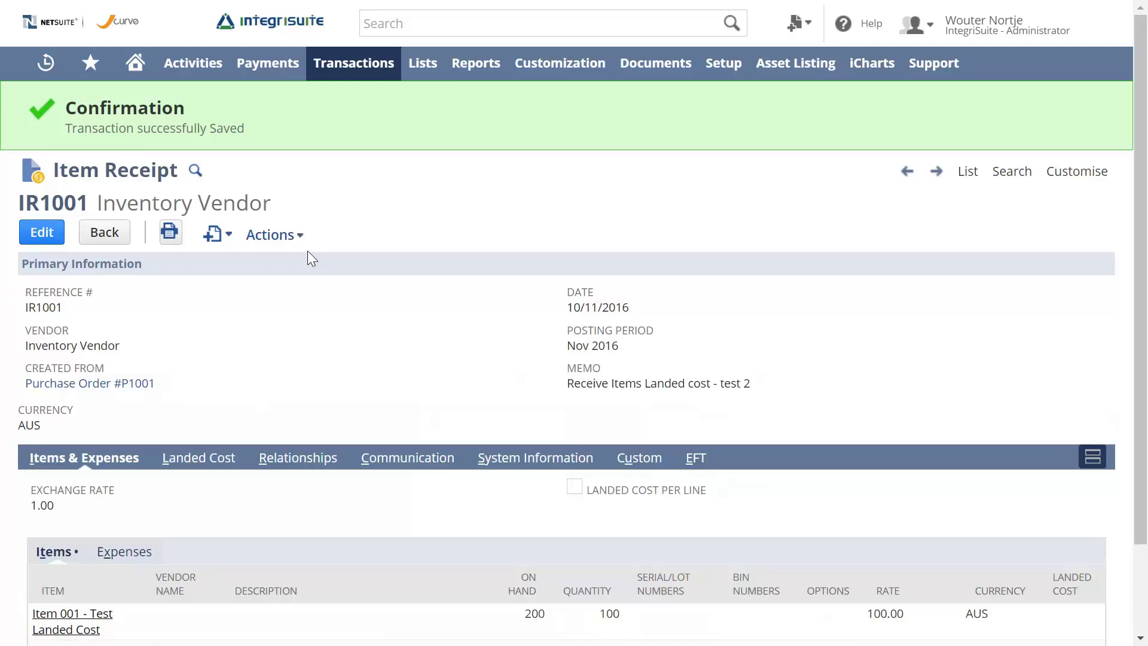
- Review IR1001's GL Impact showing freight and insurance debited to 13410 Inventory Asset
{"action": "mouse_move", "coordinate": [270, 235]}
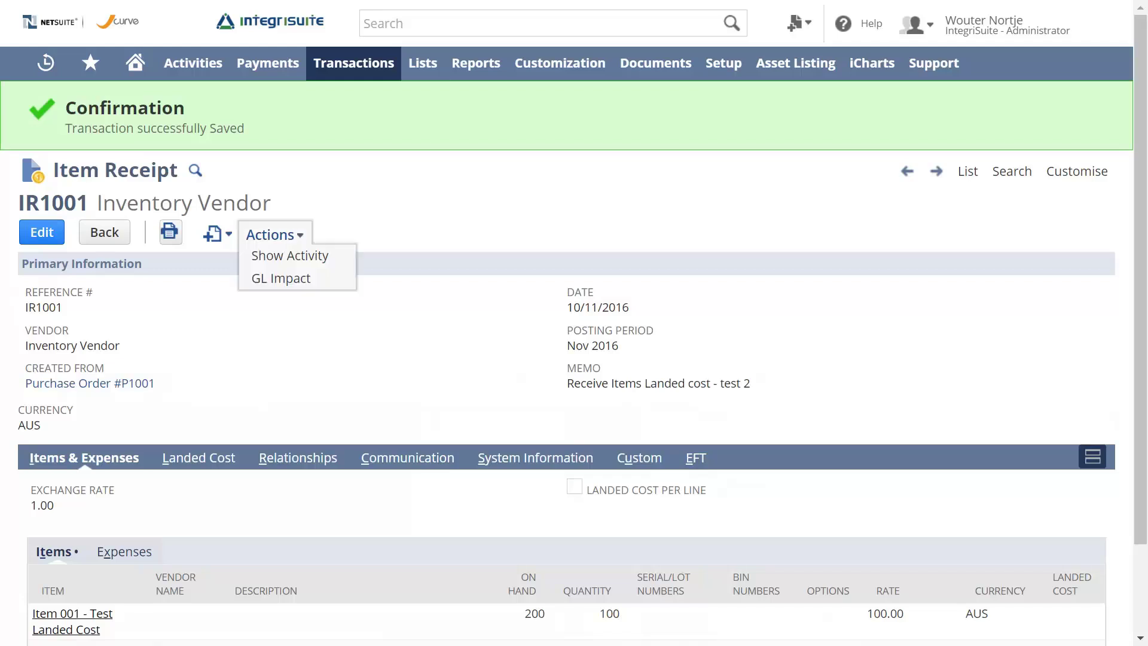
{"action": "left_click", "coordinate": [290, 281]}
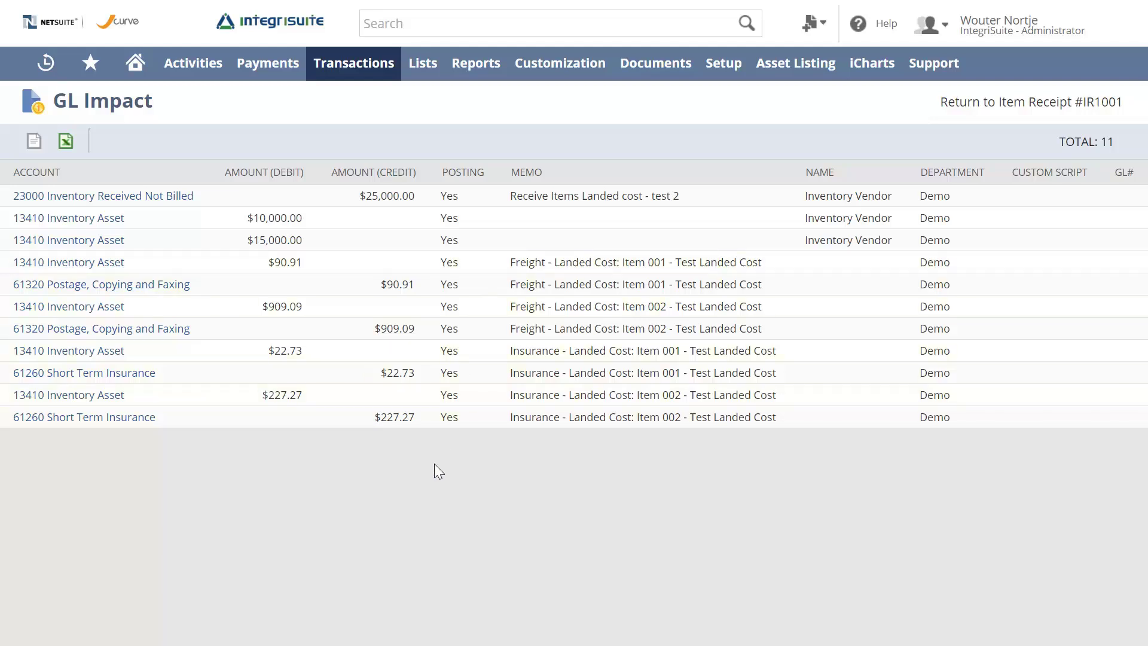
{"action": "key", "text": "alt+Tab"}
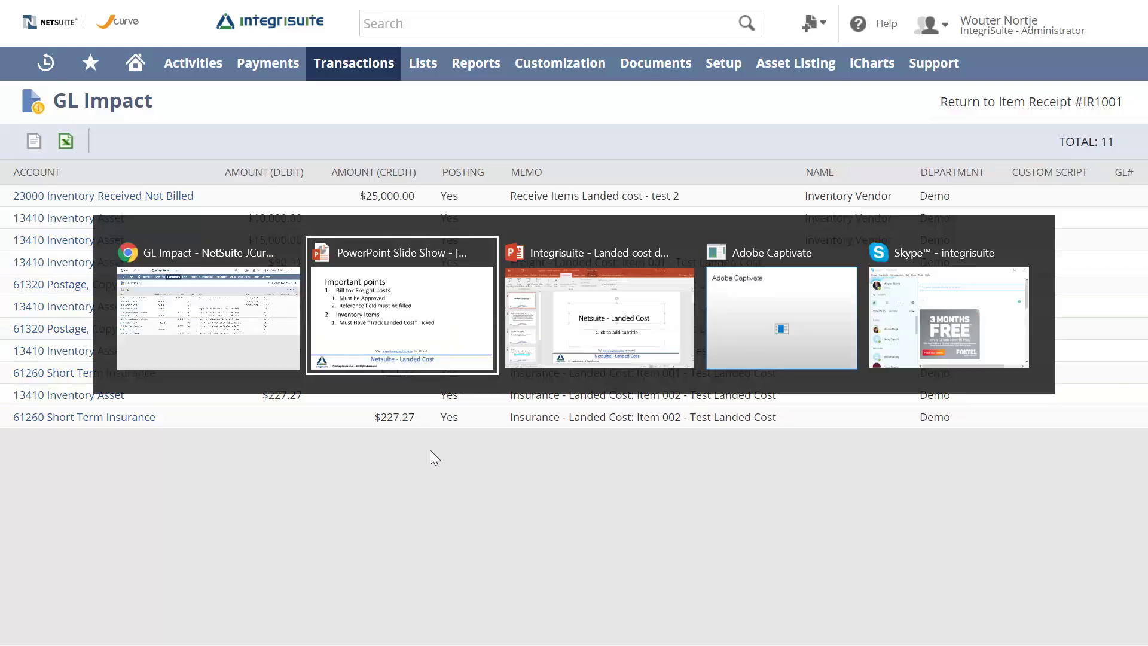